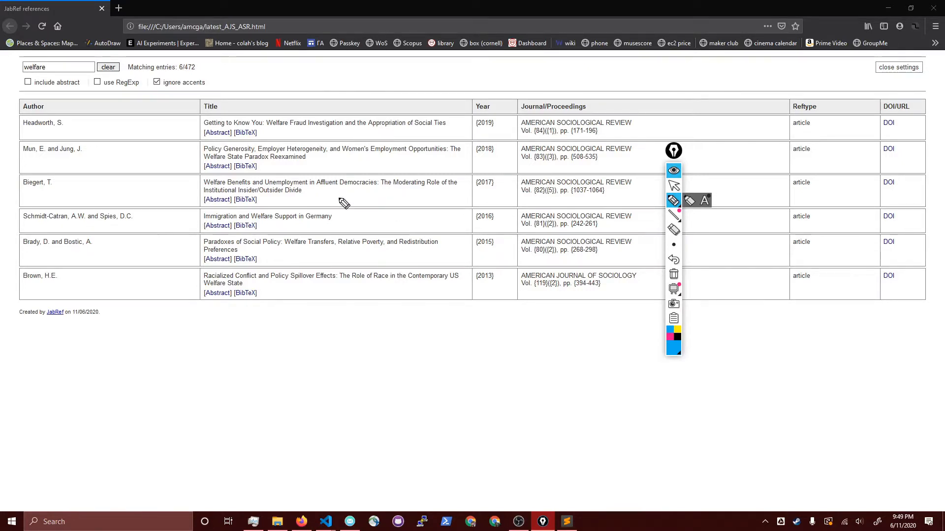
- Find JabRef with the system search and launch it
{"action": "key", "text": "super"}
{"action": "type", "text": "jabref"}
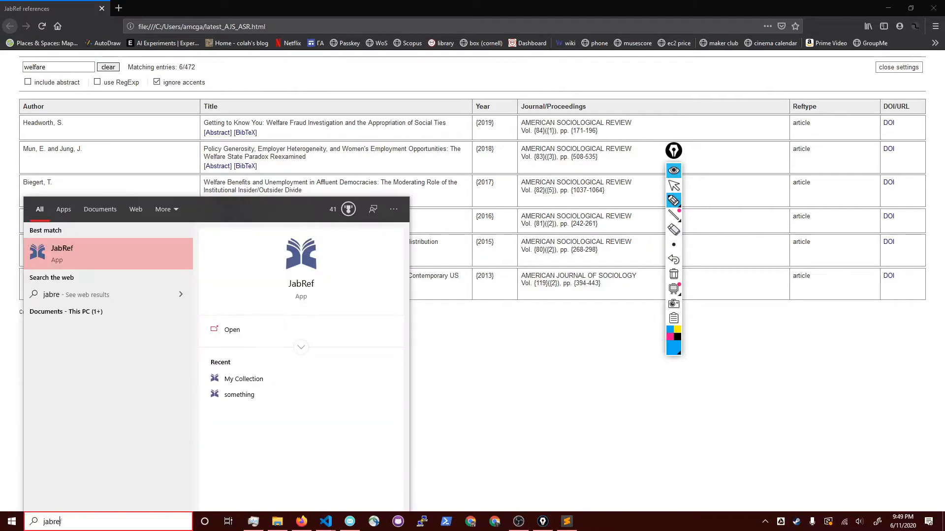
{"action": "key", "text": "Return"}
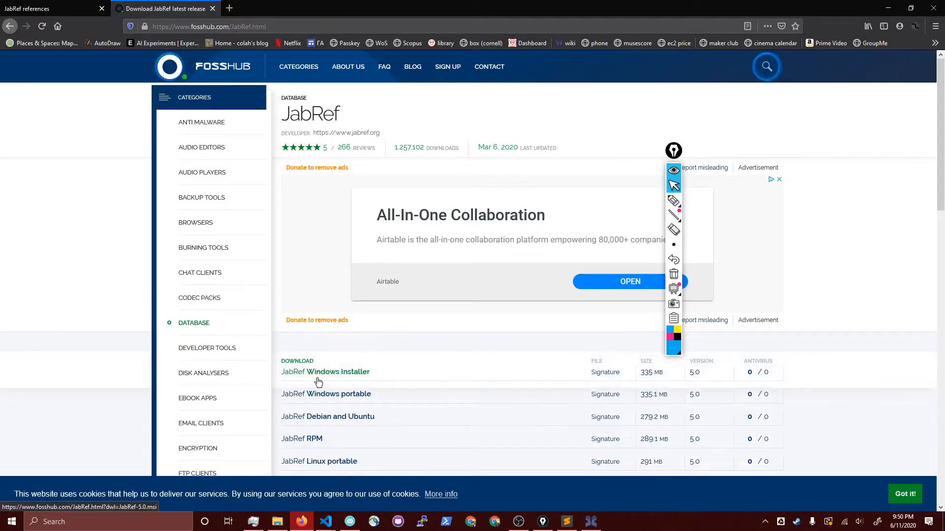
- Download the JabRef 5.0 Windows installer and run its setup with the default destination folder
{"action": "left_click", "coordinate": [318, 383]}
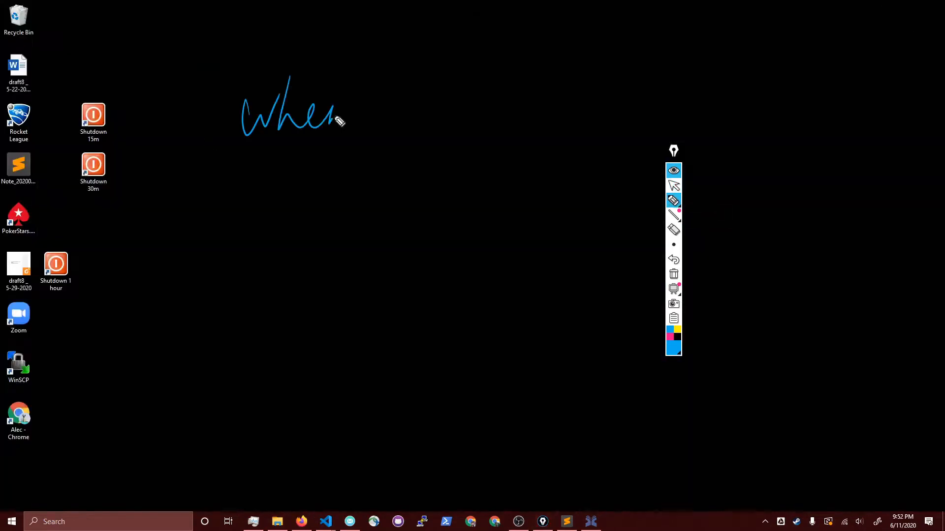
{"action": "mouse_move", "coordinate": [338, 120]}
{"action": "left_mouse_down"}
{"action": "mouse_move", "coordinate": [443, 257]}
{"action": "mouse_move", "coordinate": [197, 405]}
{"action": "left_mouse_up"}
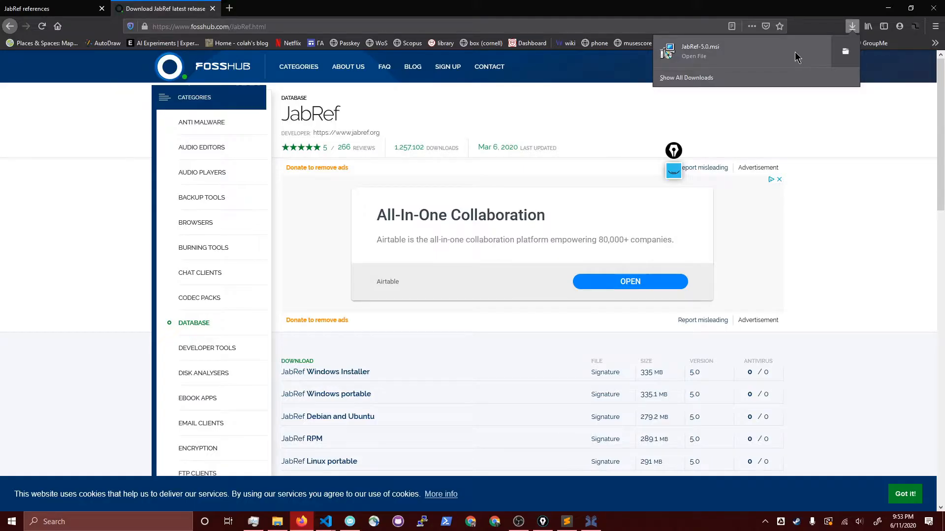
{"action": "left_click", "coordinate": [795, 52]}
{"action": "left_click", "coordinate": [451, 274]}
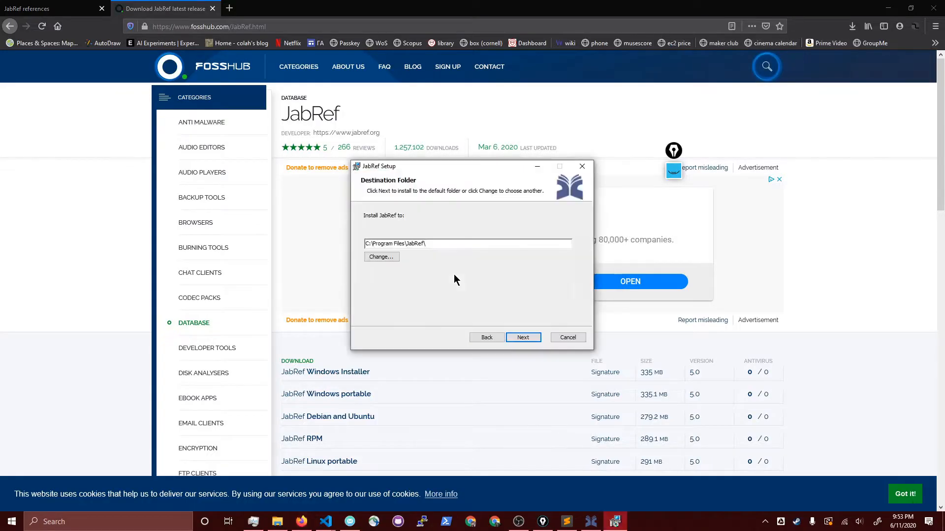
{"action": "left_click", "coordinate": [514, 338]}
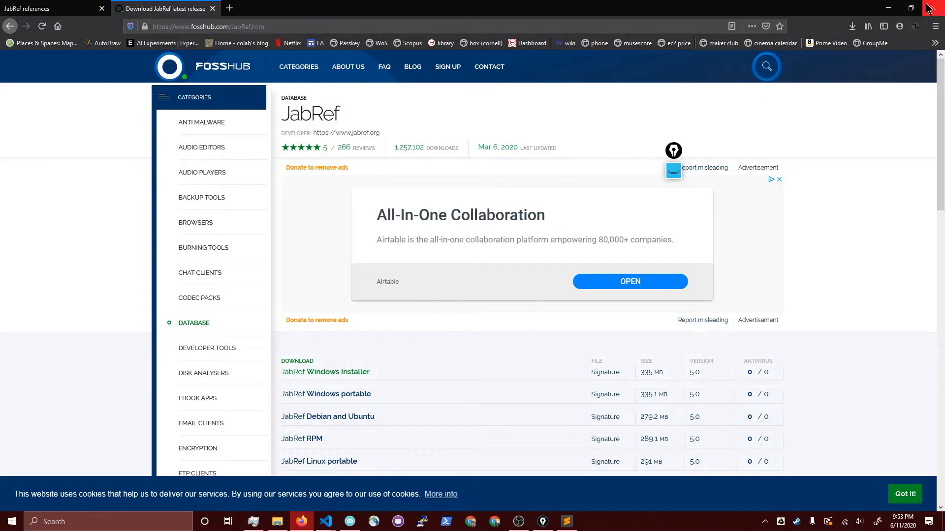
- Minimise the browser, bring the JabRef window into place, and open the existing library file "something"
{"action": "left_click", "coordinate": [888, 8]}
{"action": "left_click_drag", "start_coordinate": [382, 57], "coordinate": [387, 109]}
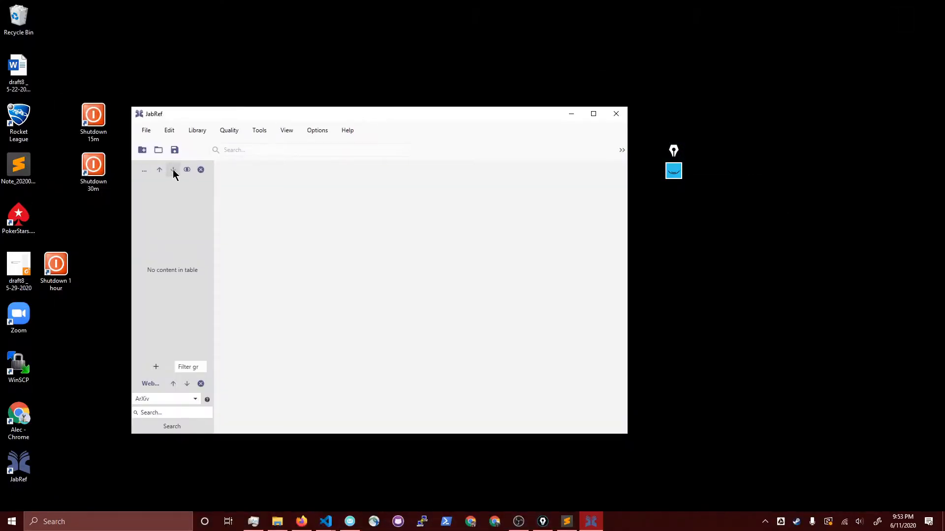
{"action": "left_click", "coordinate": [146, 130]}
{"action": "left_click", "coordinate": [175, 168]}
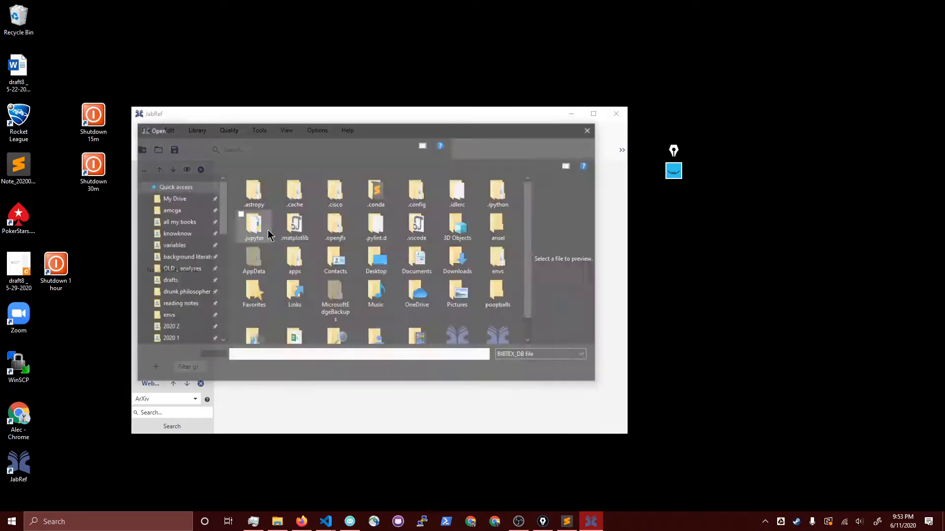
{"action": "scroll", "coordinate": [531, 334], "scroll_direction": "down", "scroll_amount": 1}
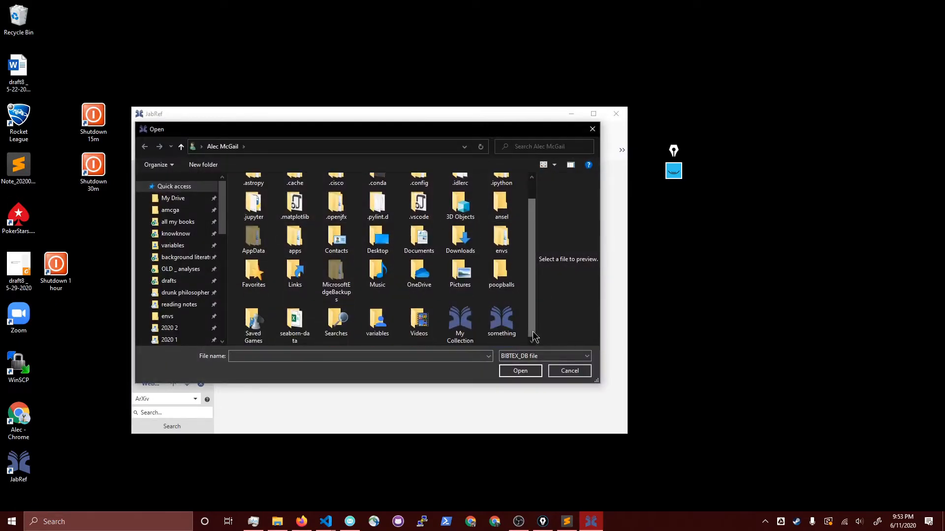
{"action": "left_click", "coordinate": [494, 331]}
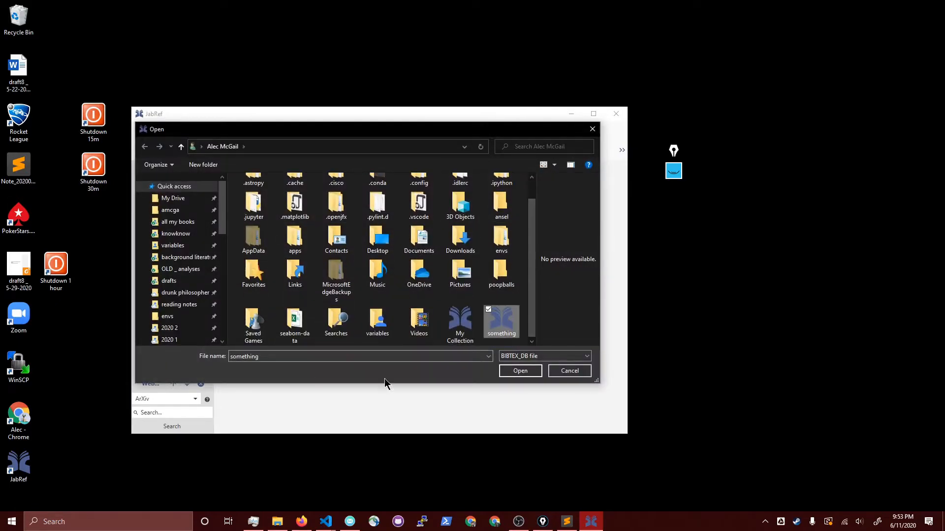
{"action": "left_click", "coordinate": [532, 357]}
{"action": "left_click", "coordinate": [458, 378]}
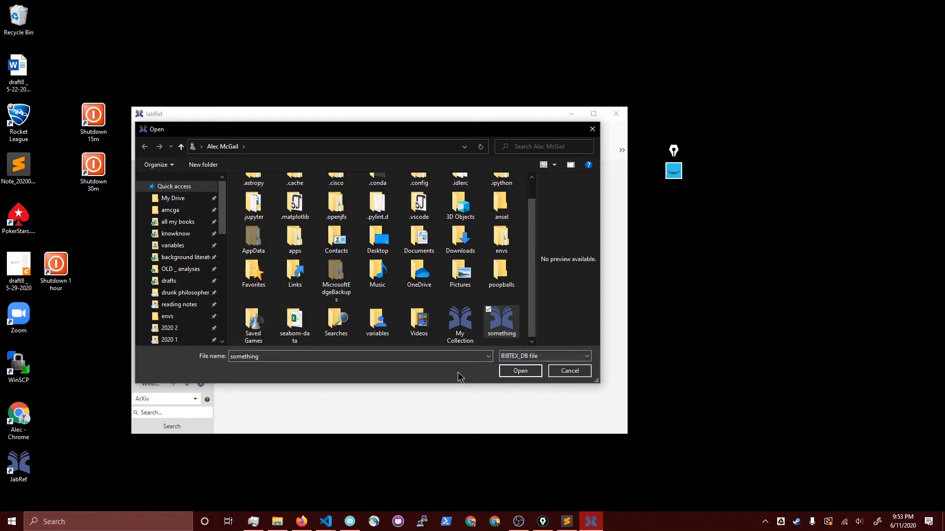
{"action": "left_click", "coordinate": [527, 373]}
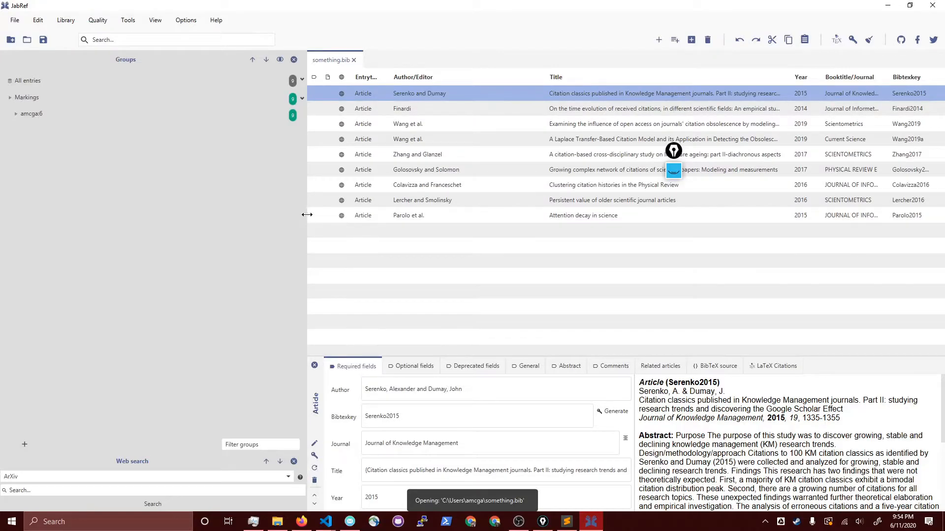
- Narrow the groups pane and read the abstract of "Attention decay in science" in the entry preview
{"action": "left_click_drag", "start_coordinate": [320, 215], "coordinate": [114, 227]}
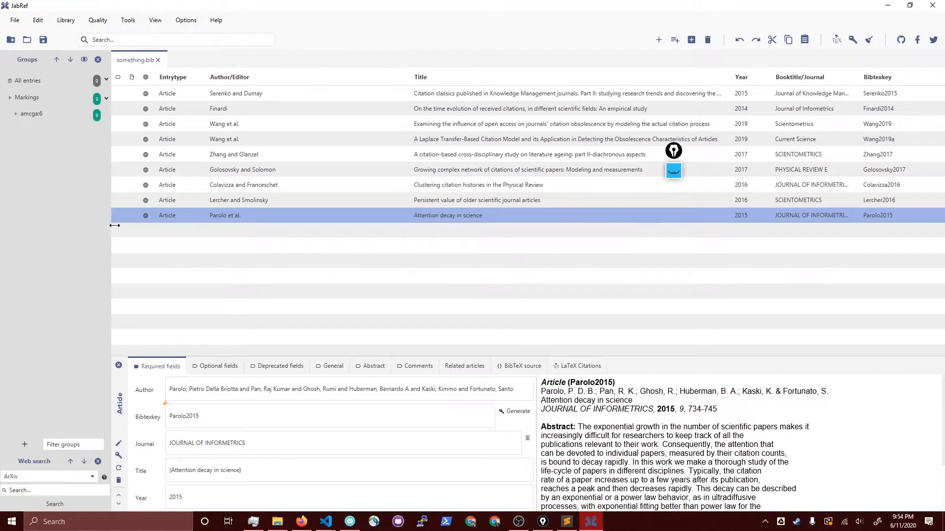
{"action": "scroll", "coordinate": [674, 443], "scroll_direction": "down", "scroll_amount": 2}
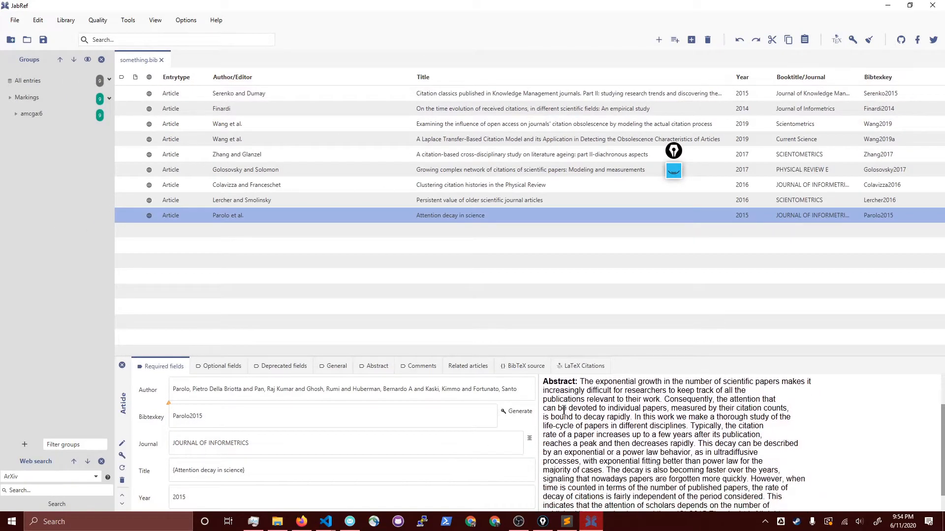
{"action": "left_click_drag", "start_coordinate": [581, 381], "coordinate": [768, 491]}
{"action": "left_click", "coordinate": [769, 491]}
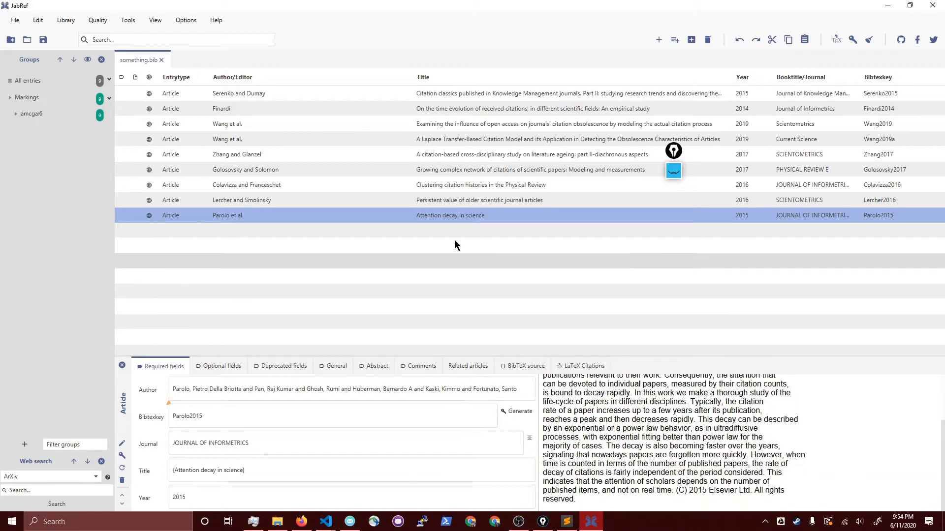
{"action": "left_click", "coordinate": [253, 169]}
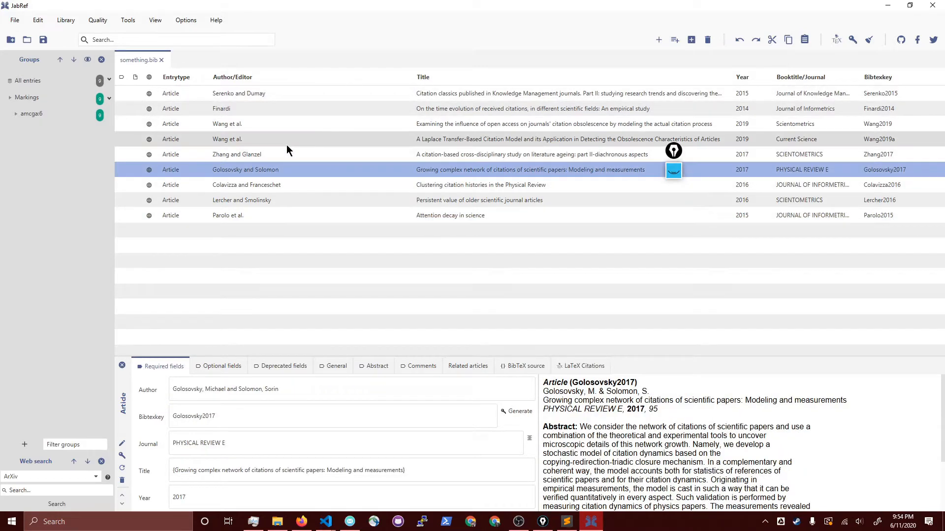
- Export all library entries as "HTML table (with Abstract & BibTeX)" to a file named "something new"
{"action": "key", "text": "ctrl+a"}
{"action": "left_click", "coordinate": [15, 20]}
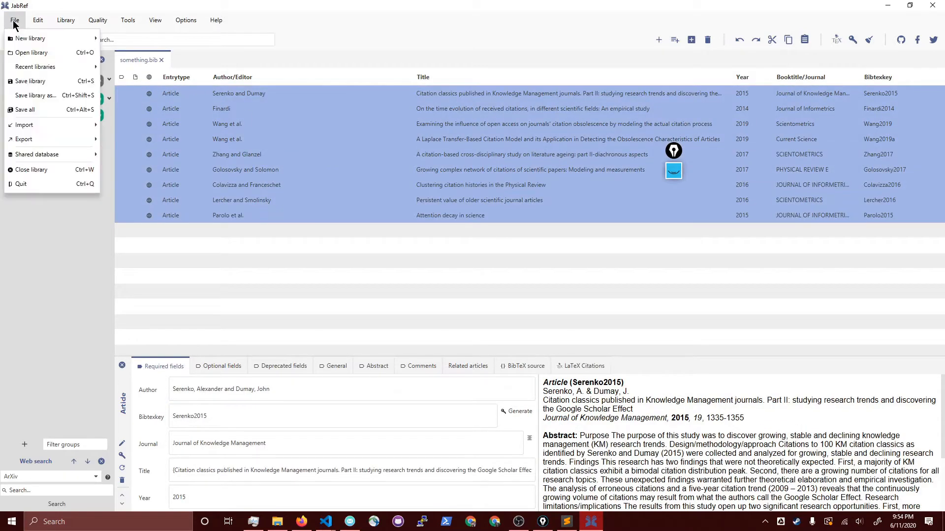
{"action": "mouse_move", "coordinate": [83, 141]}
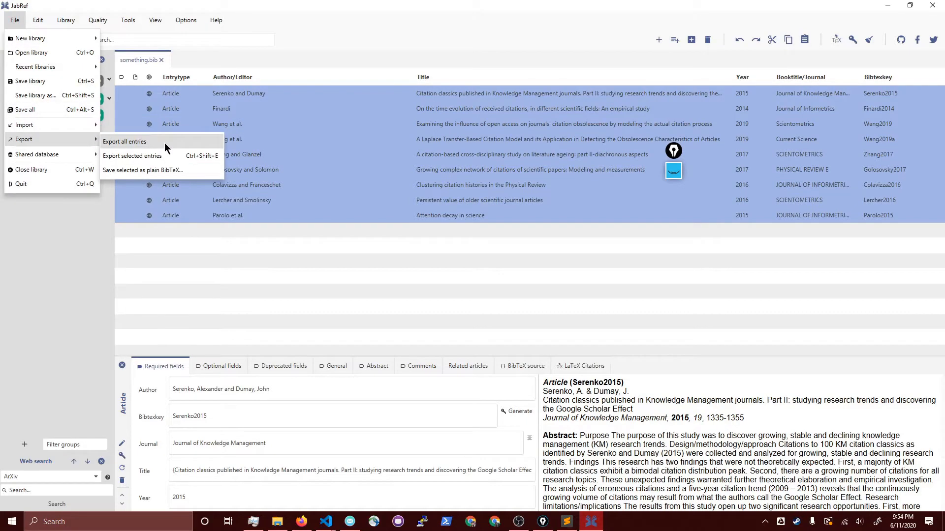
{"action": "left_click", "coordinate": [164, 143]}
{"action": "left_click", "coordinate": [123, 240]}
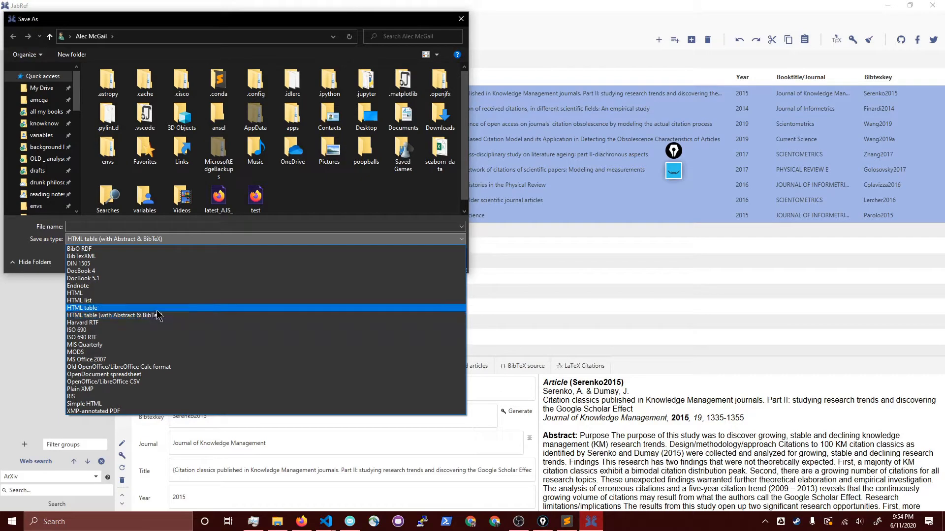
{"action": "left_click", "coordinate": [149, 315]}
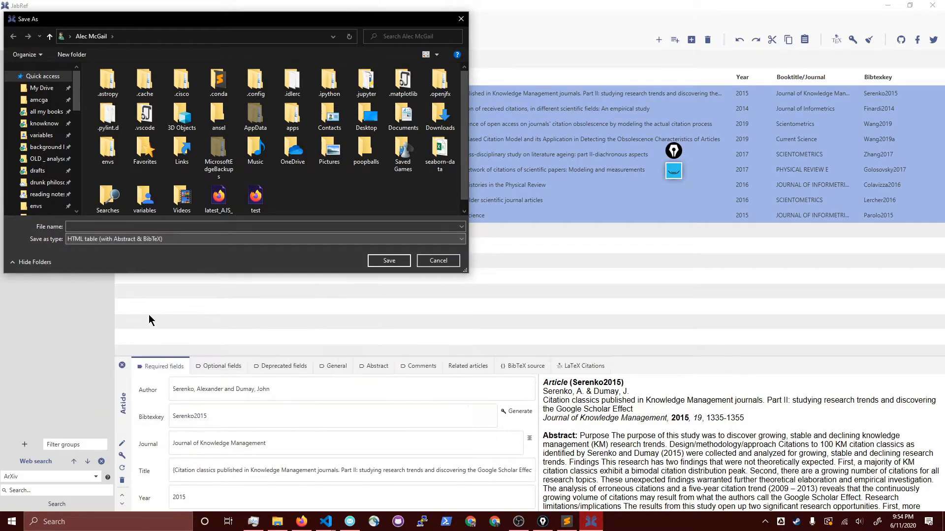
{"action": "left_click", "coordinate": [194, 226]}
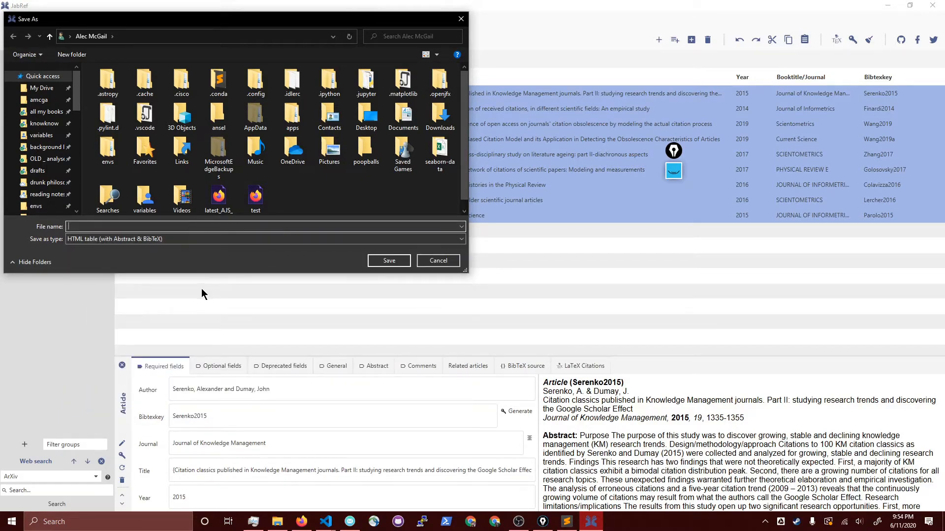
{"action": "type", "text": "something new"}
{"action": "key", "text": "Return"}
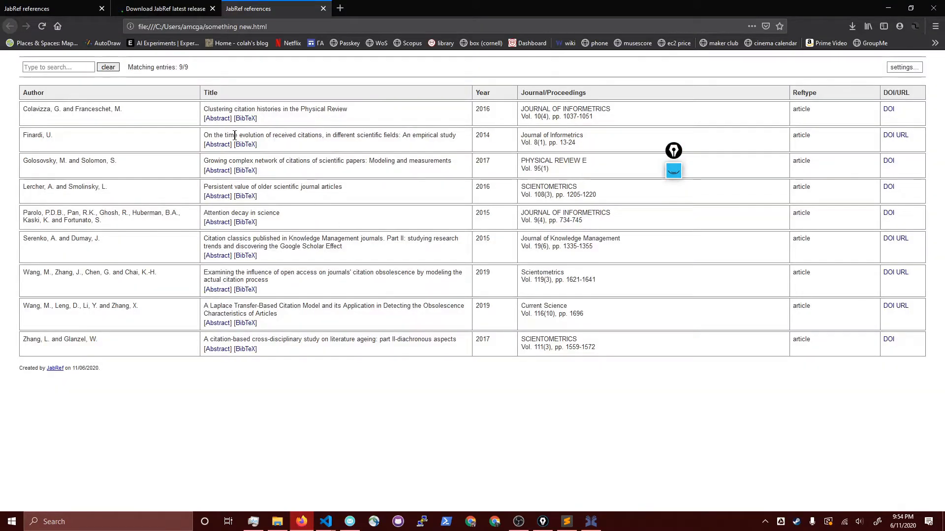
- Compare the entry "Citation classics published in Knowledge Management journals" in JabRef with its row on the exported page in Firefox
{"action": "key", "text": "alt+Tab"}
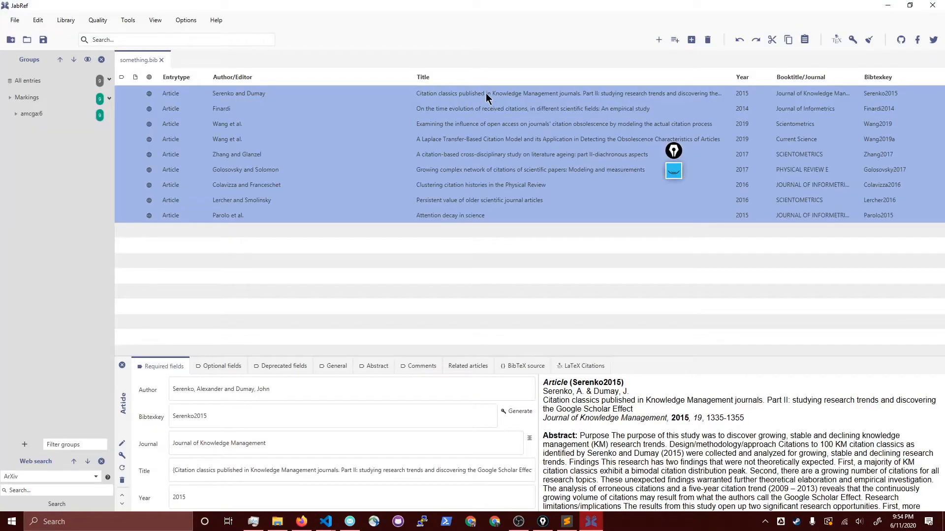
{"action": "left_click", "coordinate": [465, 97]}
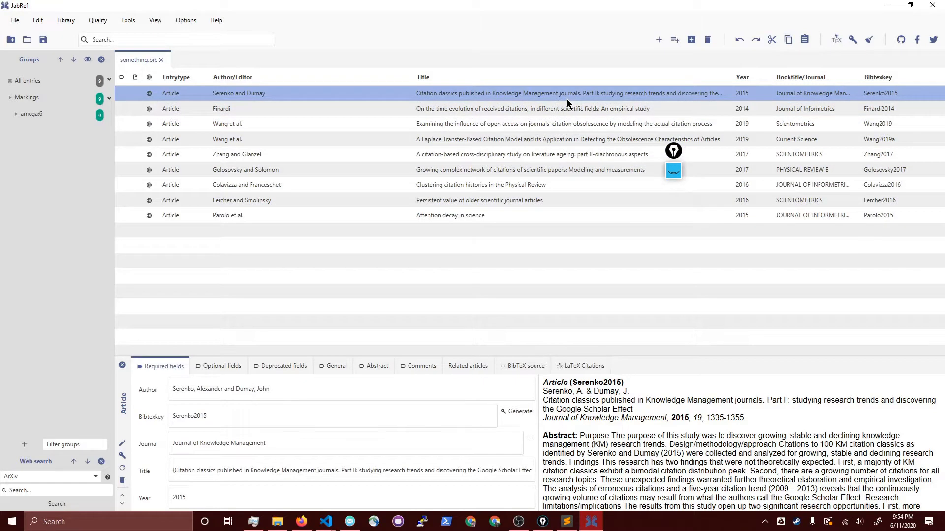
{"action": "key", "text": "alt+Tab"}
{"action": "left_click_drag", "start_coordinate": [203, 240], "coordinate": [425, 239]}
{"action": "left_click", "coordinate": [85, 147]}
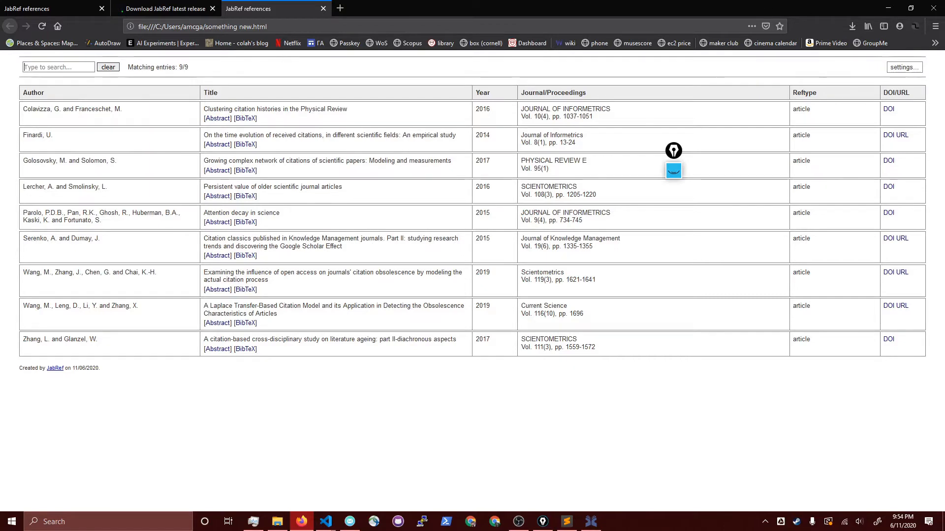
- Show the page's search settings and read the abstract of "Clustering citation histories in the Physical Review", collapsing it again
{"action": "left_click", "coordinate": [916, 67]}
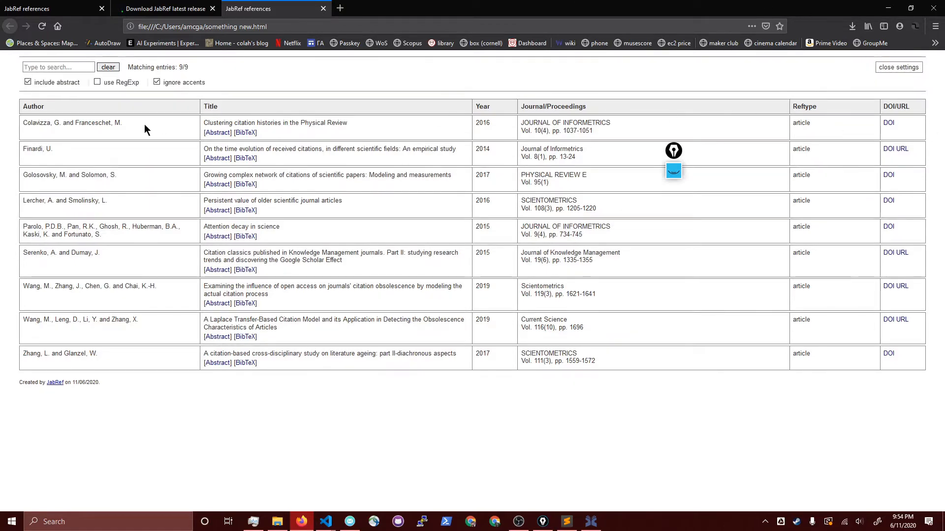
{"action": "left_click", "coordinate": [218, 132]}
{"action": "left_click_drag", "start_coordinate": [59, 164], "coordinate": [135, 224]}
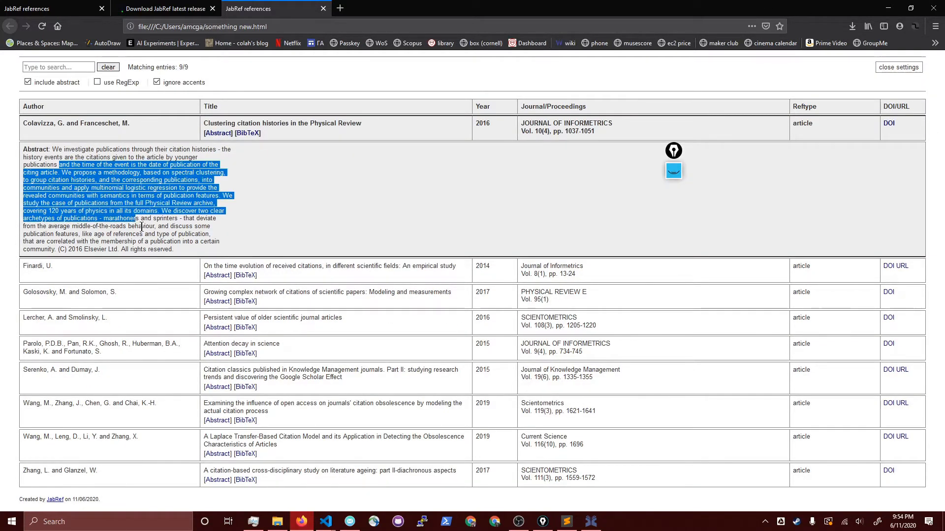
{"action": "left_click", "coordinate": [134, 224]}
{"action": "left_click", "coordinate": [218, 132]}
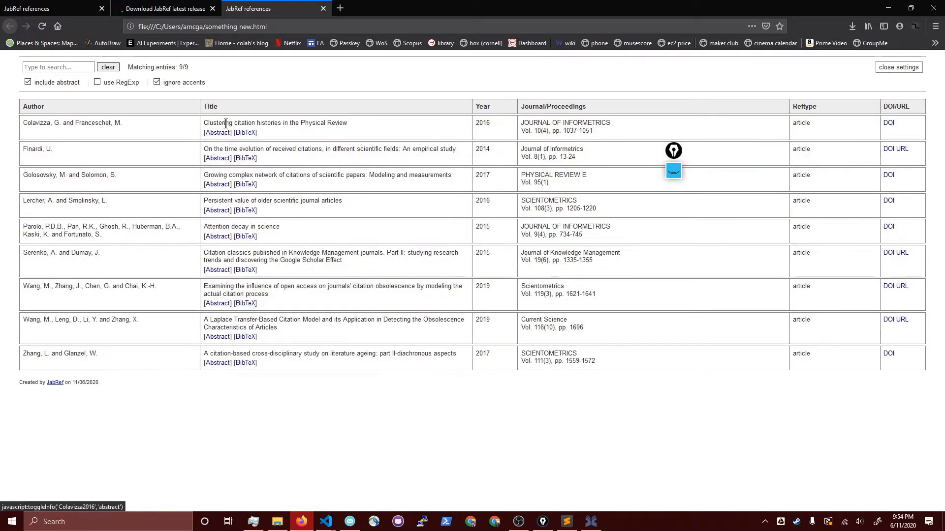
{"action": "left_click_drag", "start_coordinate": [204, 123], "coordinate": [295, 209]}
{"action": "left_click", "coordinate": [301, 187]}
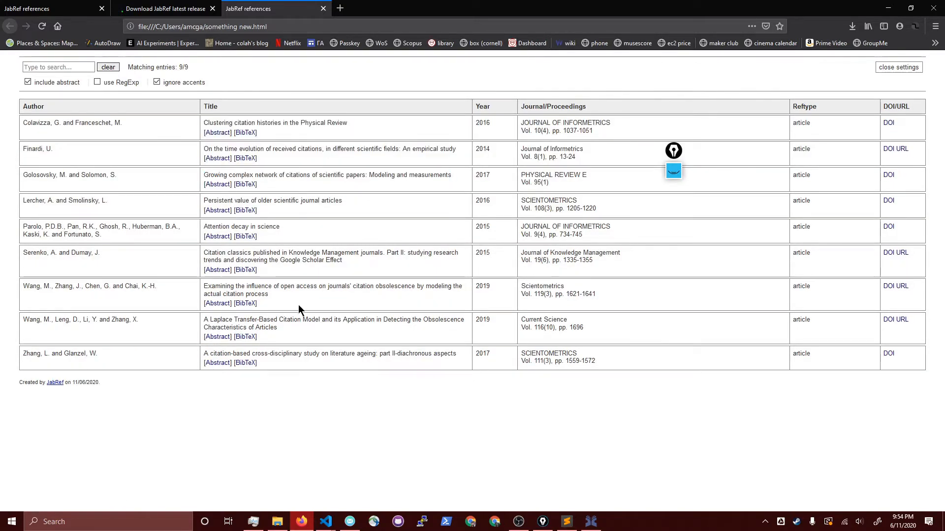
- Switch to JabRef and export all entries as Simple HTML, replacing the existing file "something new"
{"action": "key", "text": "alt+Tab"}
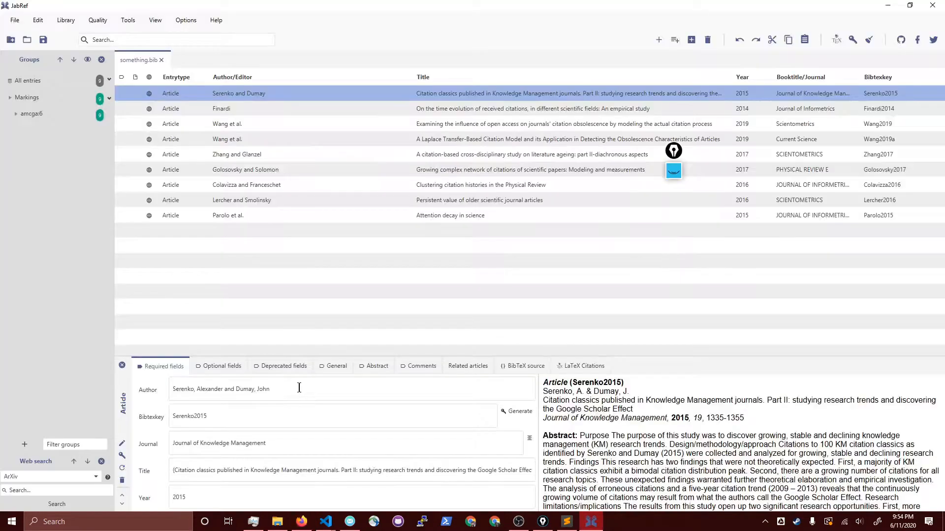
{"action": "left_click", "coordinate": [383, 216]}
{"action": "left_click", "coordinate": [383, 140]}
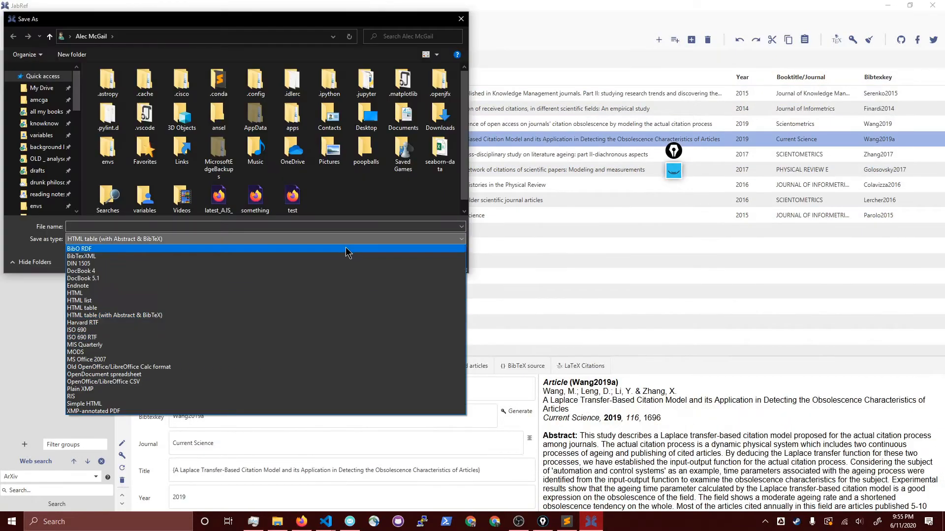
{"action": "left_click", "coordinate": [297, 411]}
{"action": "left_click", "coordinate": [317, 226]}
{"action": "type", "text": "test"}
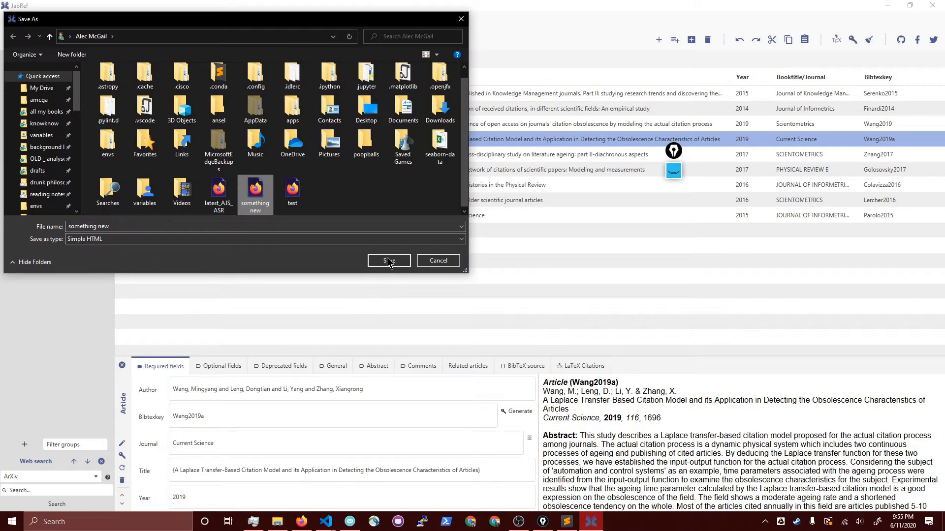
{"action": "left_click", "coordinate": [388, 261]}
{"action": "left_click", "coordinate": [507, 262]}
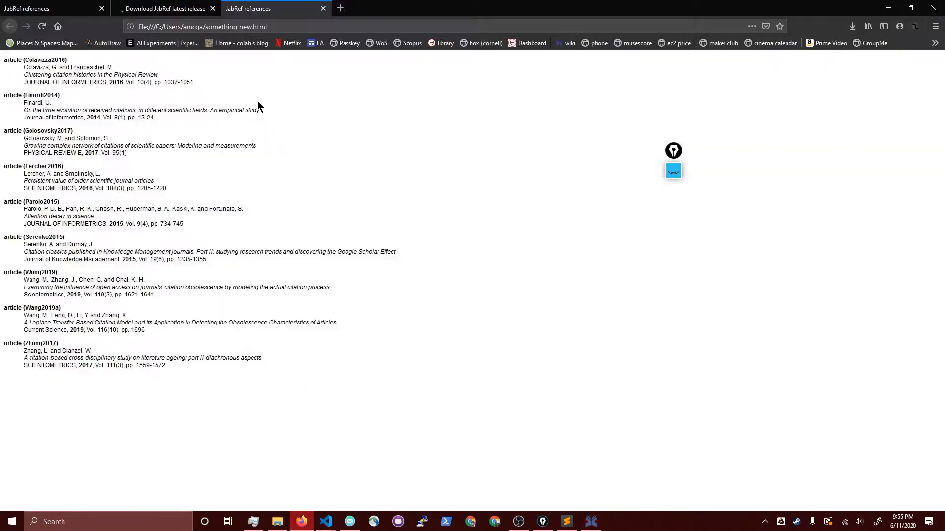
- Enlarge the exported Simple HTML page to 170% and examine how the references are laid out
{"action": "key", "text": "ctrl+plus"}
{"action": "key", "text": "ctrl+plus"}
{"action": "key", "text": "ctrl+plus"}
{"action": "key", "text": "ctrl+plus"}
{"action": "key", "text": "ctrl+plus"}
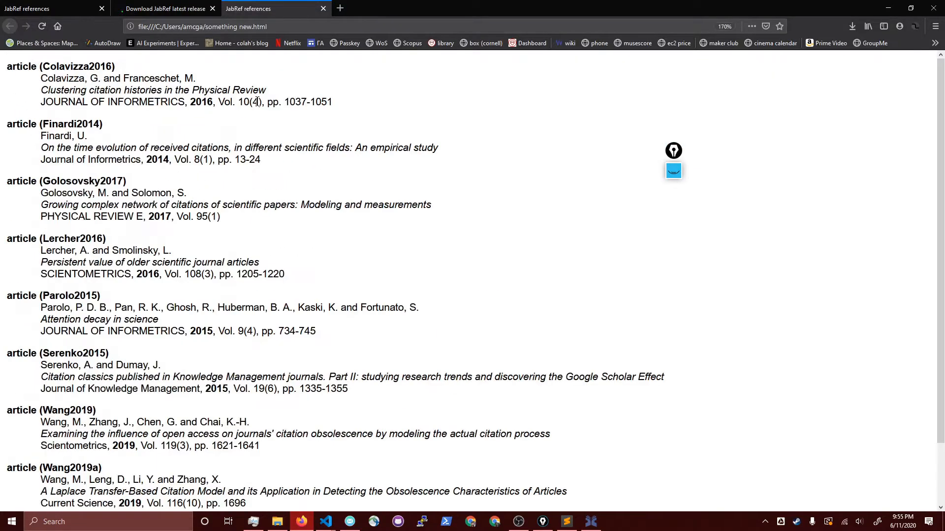
- Switch to JabRef and export all entries in the HTML format, replacing the existing file "something new"
{"action": "key", "text": "alt+Tab"}
{"action": "left_click", "coordinate": [20, 20]}
{"action": "mouse_move", "coordinate": [30, 142]}
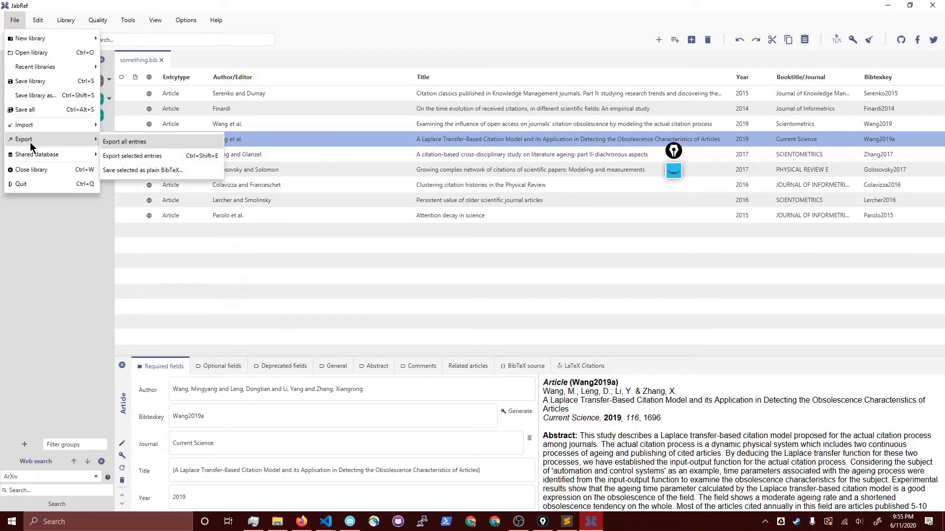
{"action": "left_click", "coordinate": [151, 141]}
{"action": "key", "text": "Return"}
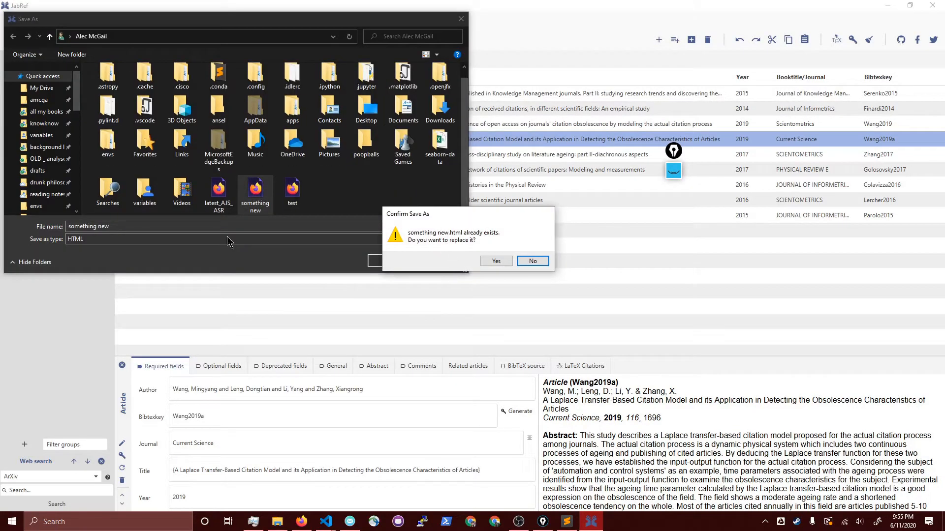
{"action": "left_click", "coordinate": [493, 264]}
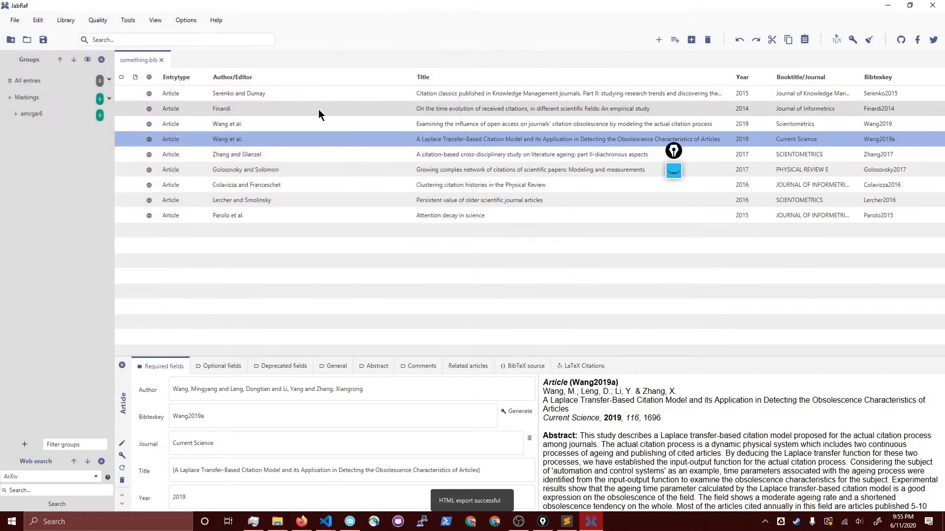
- Switch to Firefox, reload the exported page and examine its boxed reference layout at 67% zoom
{"action": "key", "text": "alt+Tab"}
{"action": "key", "text": "ctrl+r"}
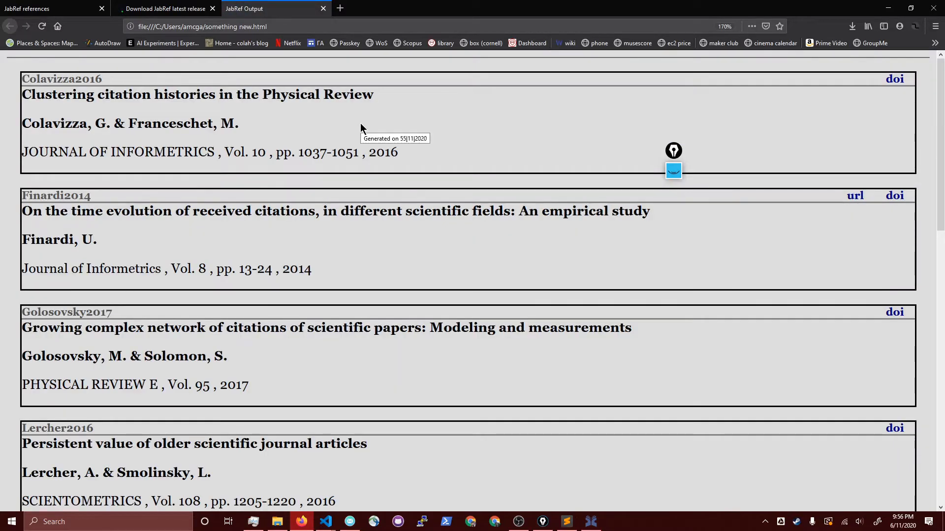
{"action": "key", "text": "ctrl+minus"}
{"action": "key", "text": "ctrl+minus"}
{"action": "key", "text": "ctrl+minus"}
{"action": "key", "text": "ctrl+minus"}
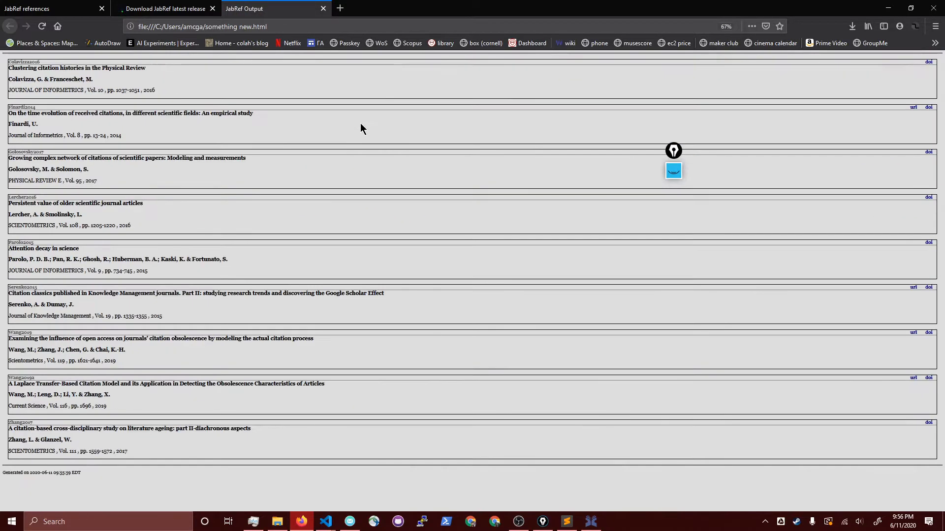
{"action": "key", "text": "alt+Tab"}
{"action": "left_click", "coordinate": [15, 20]}
{"action": "mouse_move", "coordinate": [37, 139]}
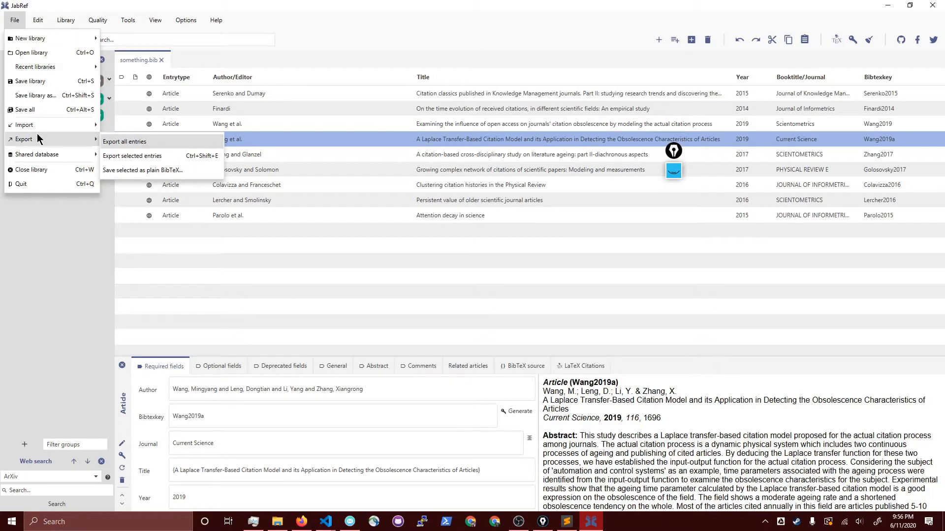
{"action": "left_click", "coordinate": [162, 209]}
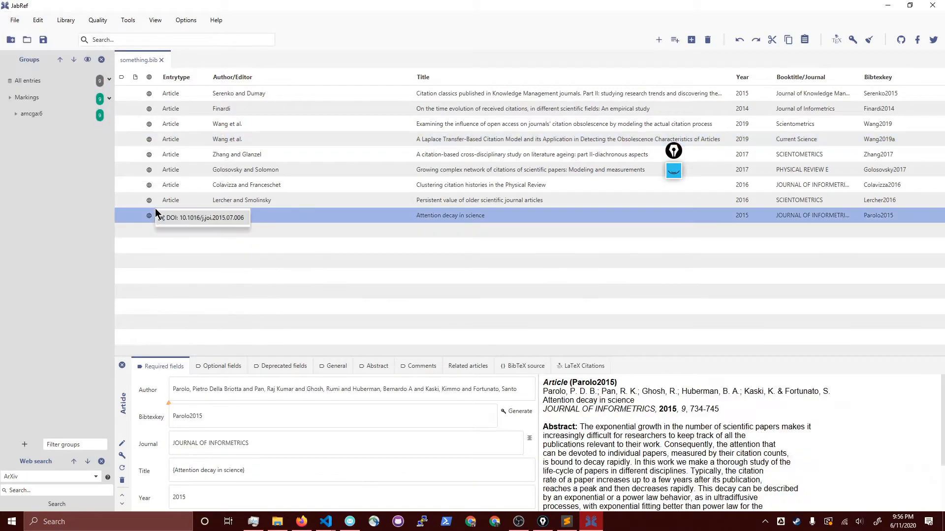
{"action": "key", "text": "alt+Tab"}
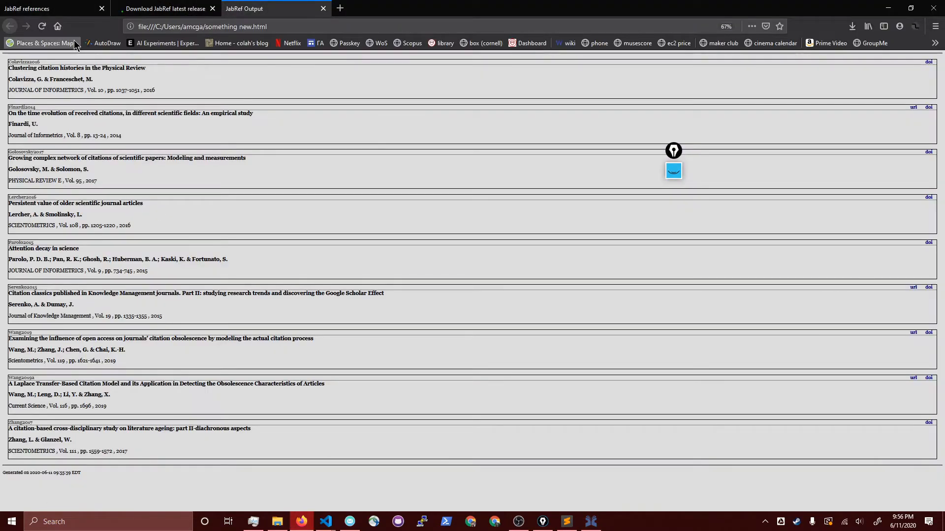
- Open Web of Science in a new tab and run a cited reference search for the cited author "bourdieu"
{"action": "left_click", "coordinate": [341, 8]}
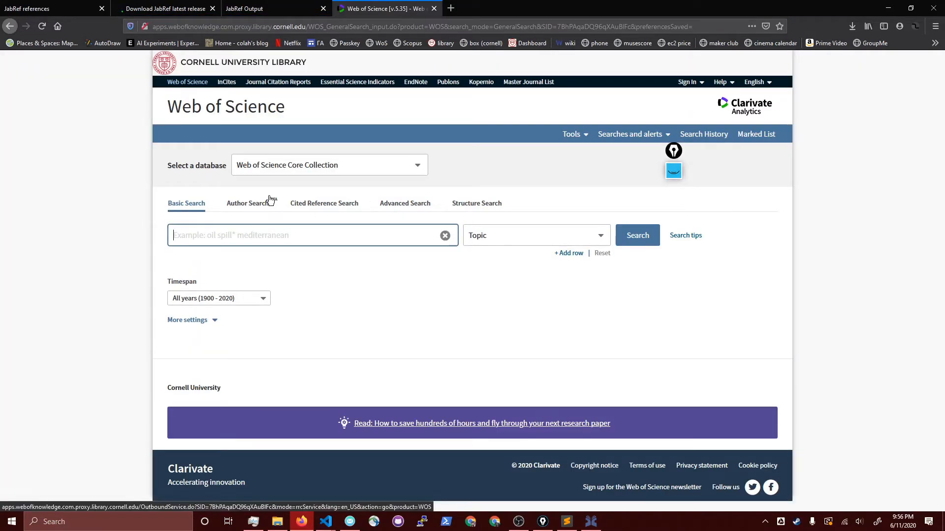
{"action": "left_click", "coordinate": [337, 206]}
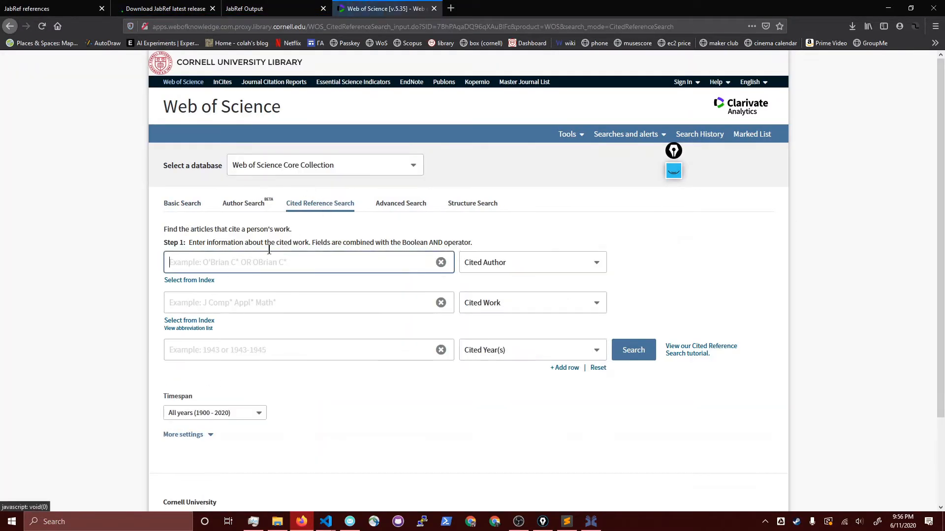
{"action": "left_click", "coordinate": [238, 261]}
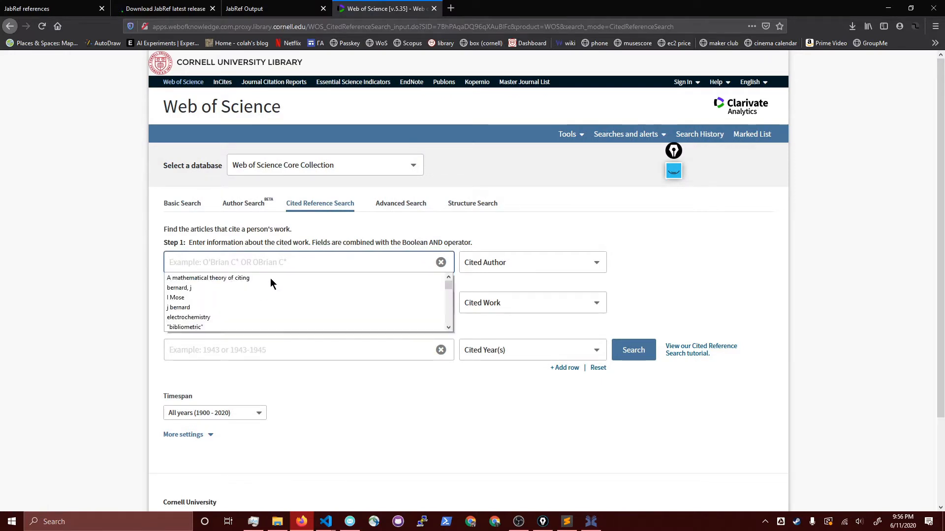
{"action": "left_click_drag", "start_coordinate": [446, 283], "coordinate": [444, 291]}
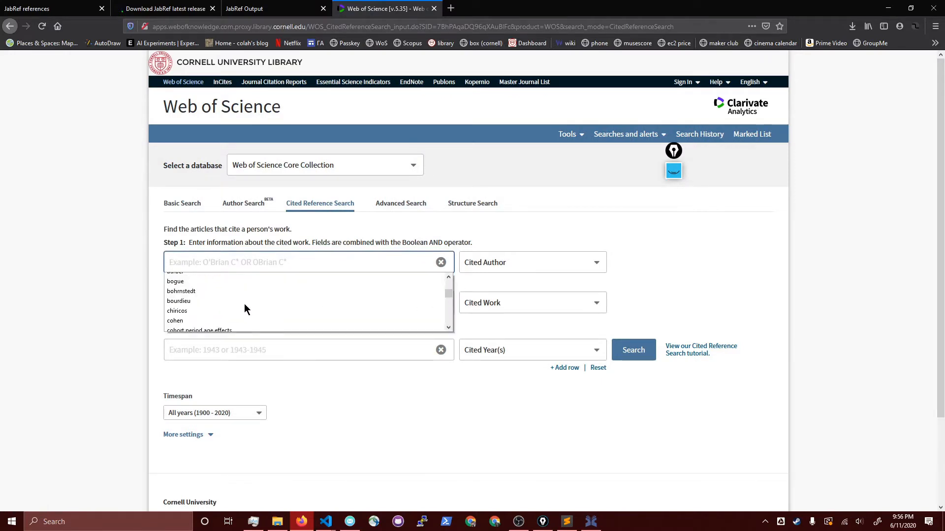
{"action": "left_click", "coordinate": [244, 304]}
{"action": "left_click", "coordinate": [632, 358]}
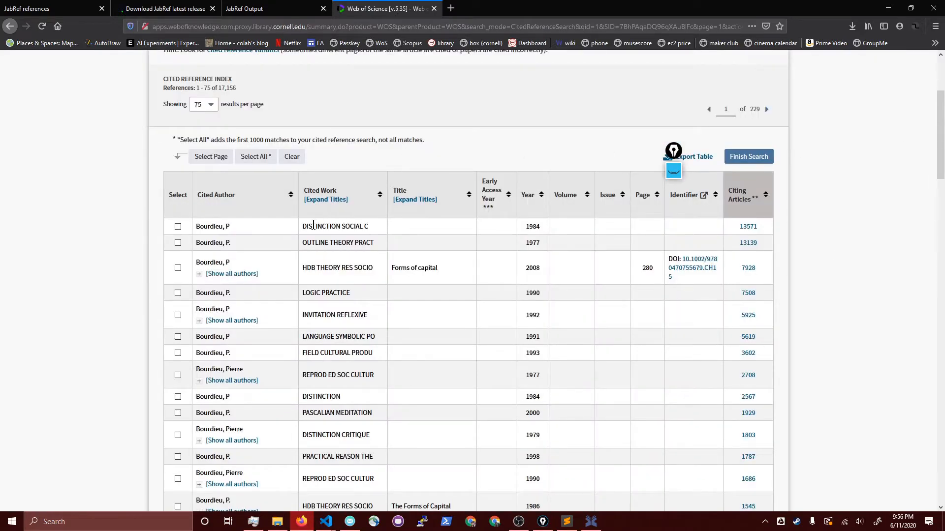
- Open the articles citing the 1984 work "DISTINCTION SOCIAL C" and analyze those results
{"action": "left_click_drag", "start_coordinate": [313, 225], "coordinate": [370, 230]}
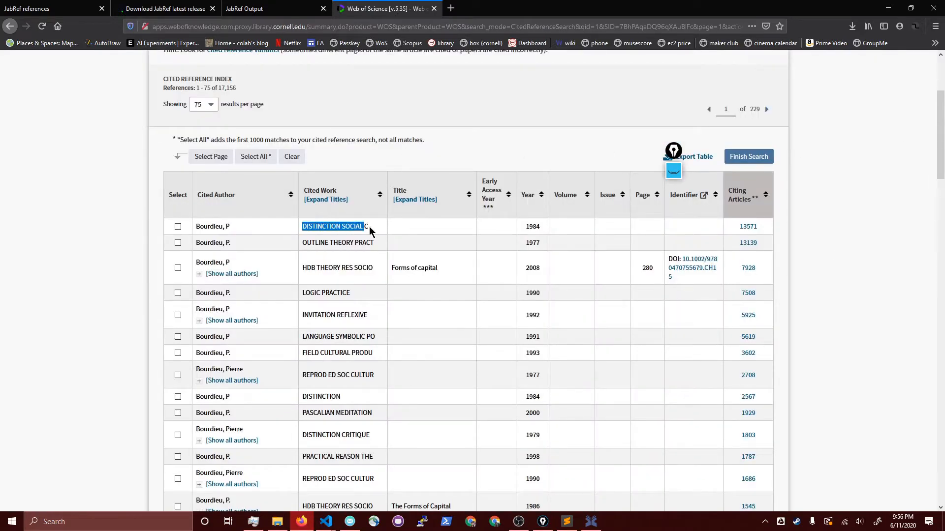
{"action": "left_click", "coordinate": [748, 227]}
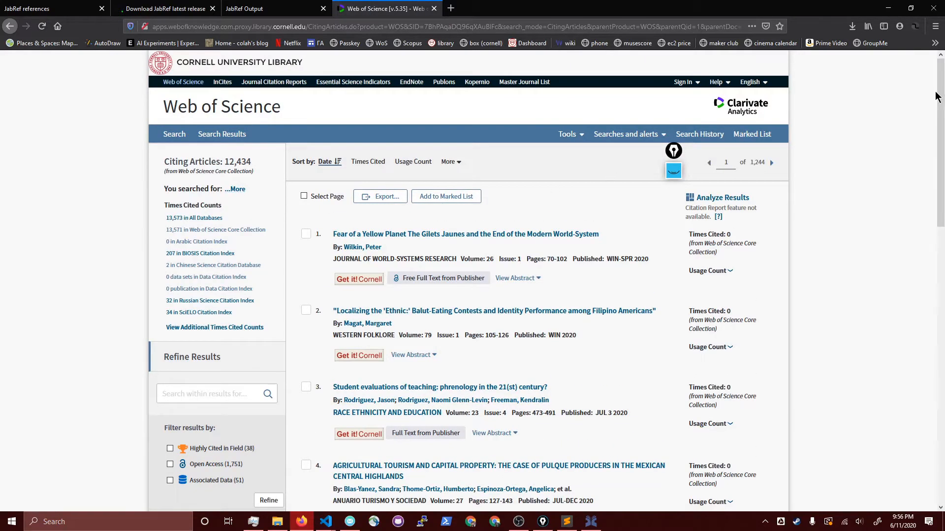
{"action": "left_click", "coordinate": [721, 198]}
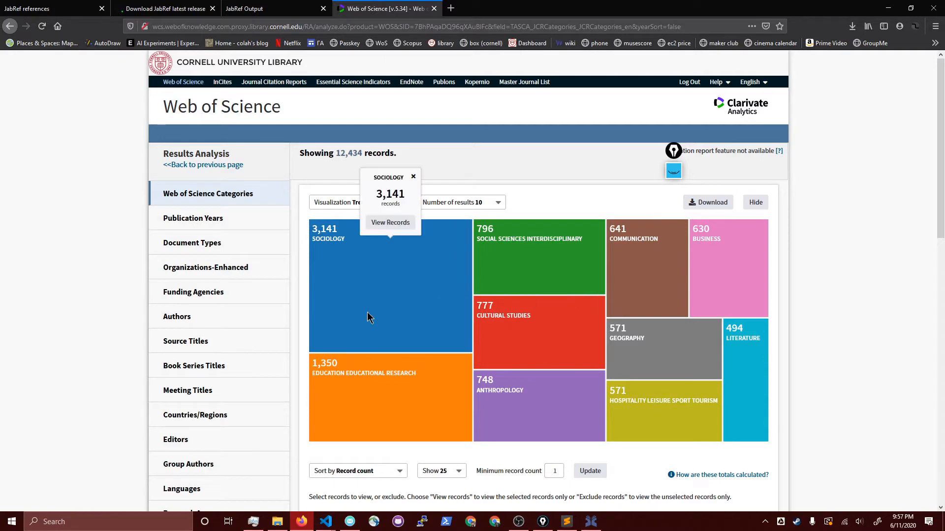
- Analyze the citing articles by publication year and by research area, and view the Cultural Studies records
{"action": "left_click", "coordinate": [221, 221]}
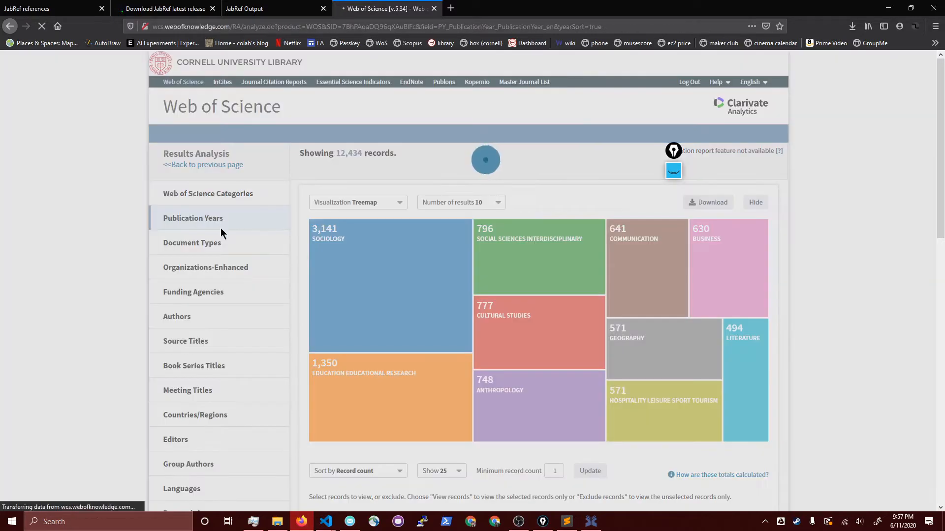
{"action": "scroll", "coordinate": [935, 254], "scroll_direction": "down", "scroll_amount": 3}
{"action": "left_click", "coordinate": [196, 357]}
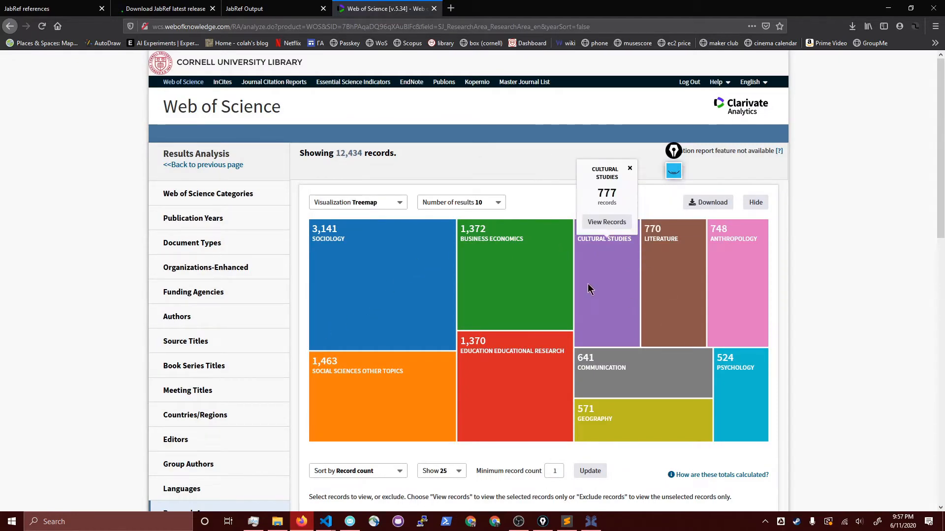
{"action": "left_click", "coordinate": [605, 223]}
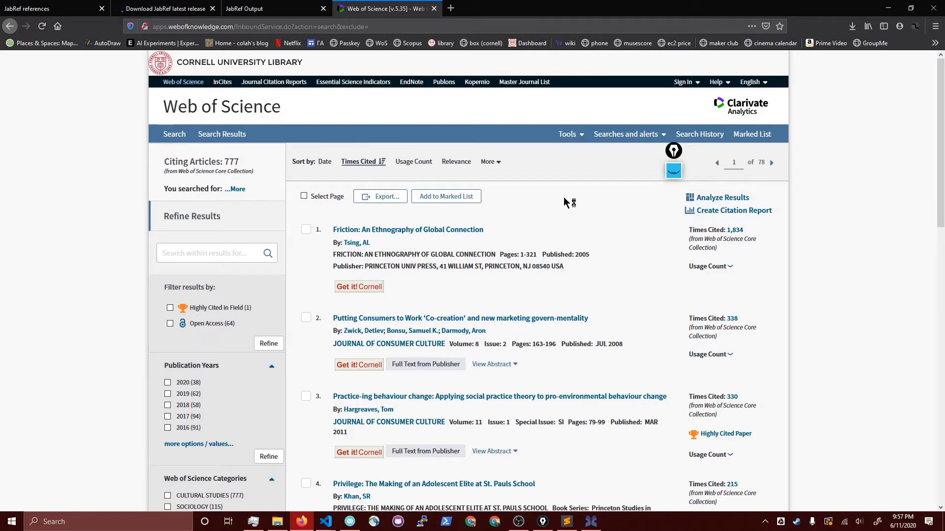
- Set up a file export of the Cultural Studies records in BibTeX format with author, title, source and abstract
{"action": "left_click", "coordinate": [382, 198]}
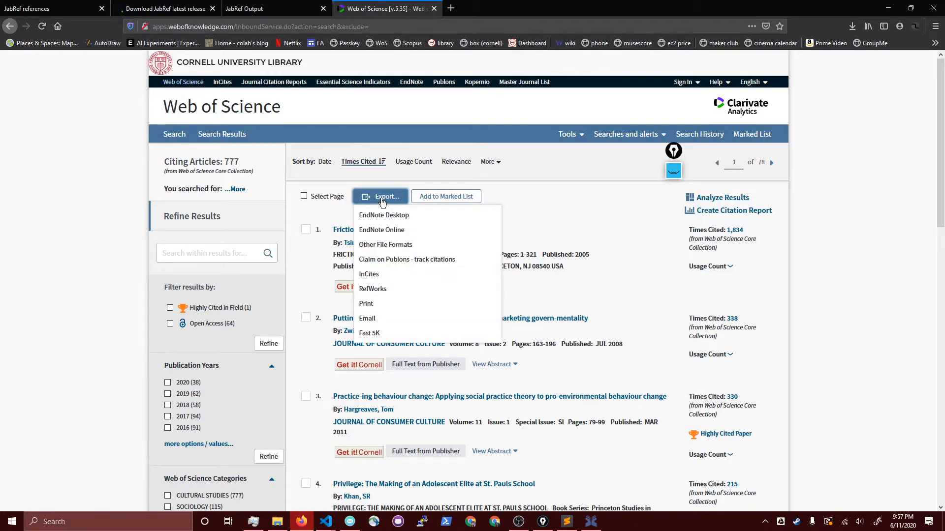
{"action": "left_click", "coordinate": [411, 246]}
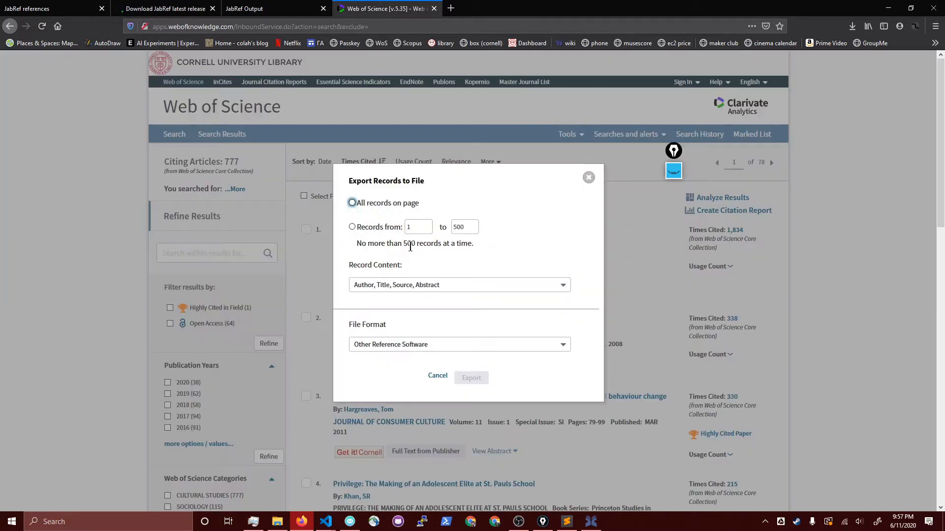
{"action": "left_click", "coordinate": [421, 345]}
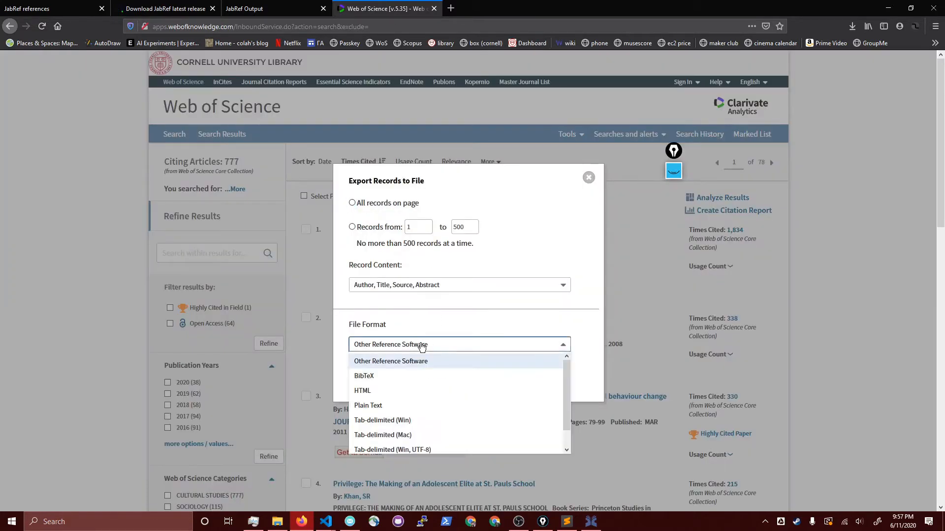
{"action": "left_click", "coordinate": [378, 375]}
{"action": "left_click", "coordinate": [416, 285]}
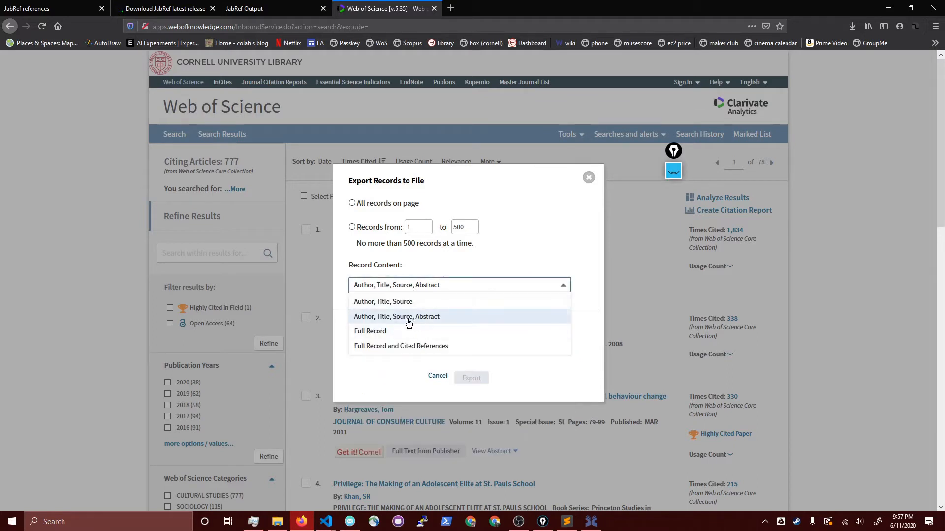
{"action": "left_click", "coordinate": [421, 320]}
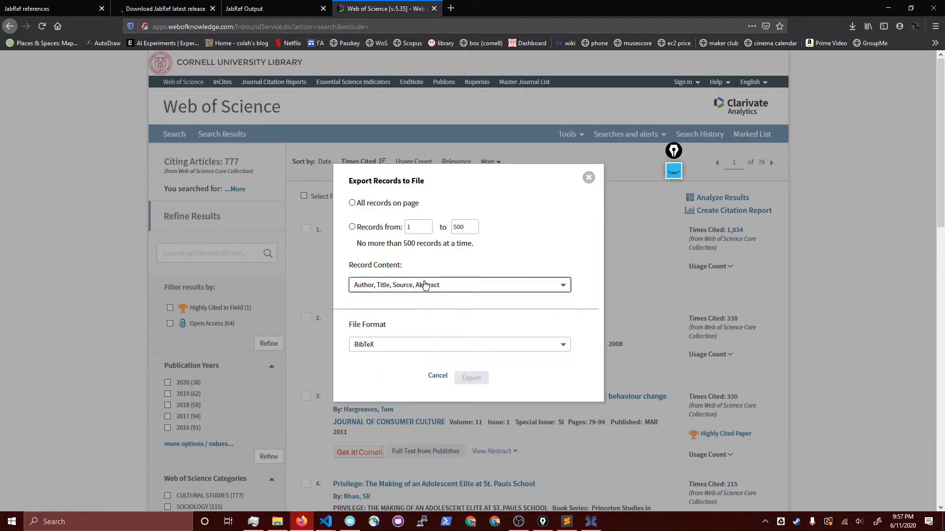
- Export records 1 to 500 and open the downloaded savedrecs.bib in JabRef
{"action": "left_click", "coordinate": [352, 227]}
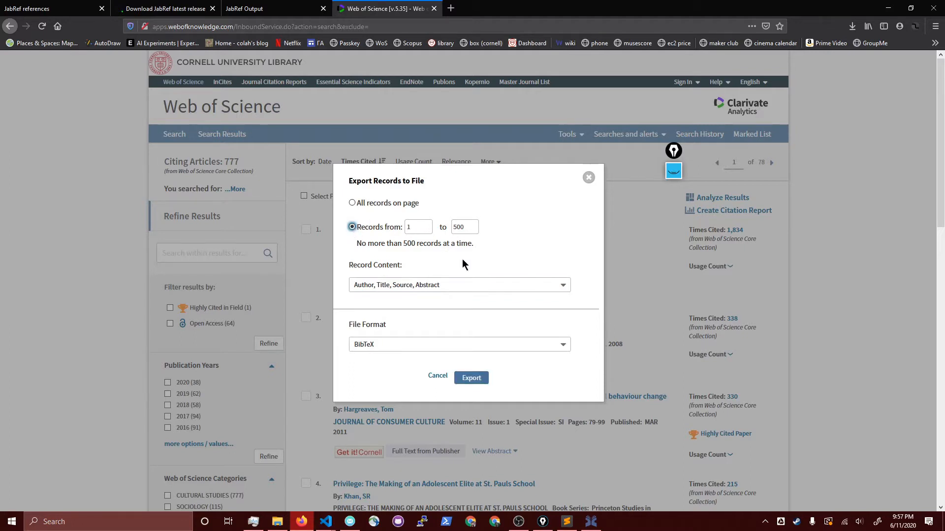
{"action": "left_click", "coordinate": [471, 378]}
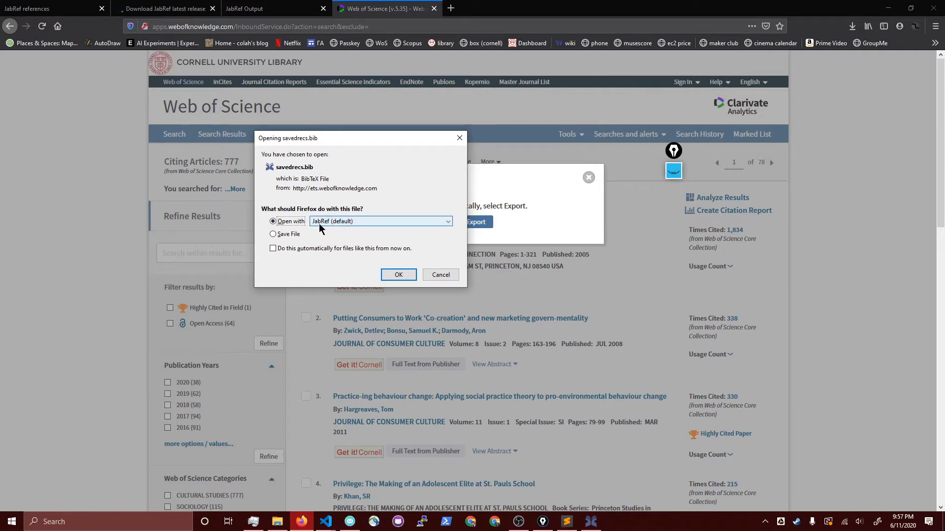
{"action": "left_click", "coordinate": [399, 275]}
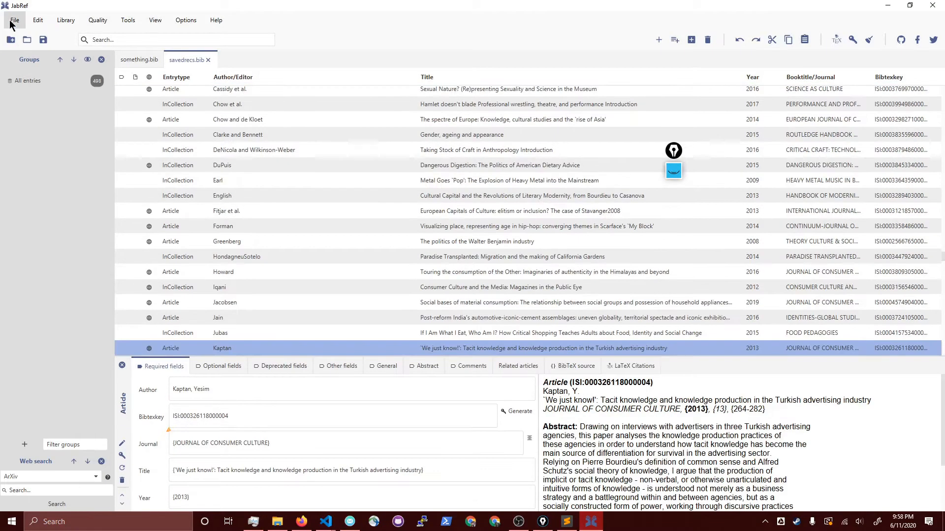
{"action": "left_click", "coordinate": [15, 21]}
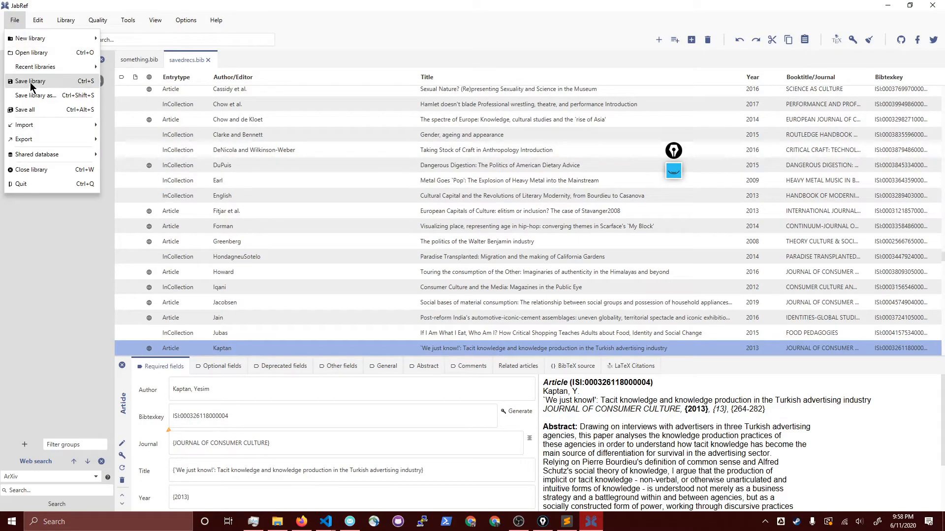
{"action": "mouse_move", "coordinate": [32, 144]}
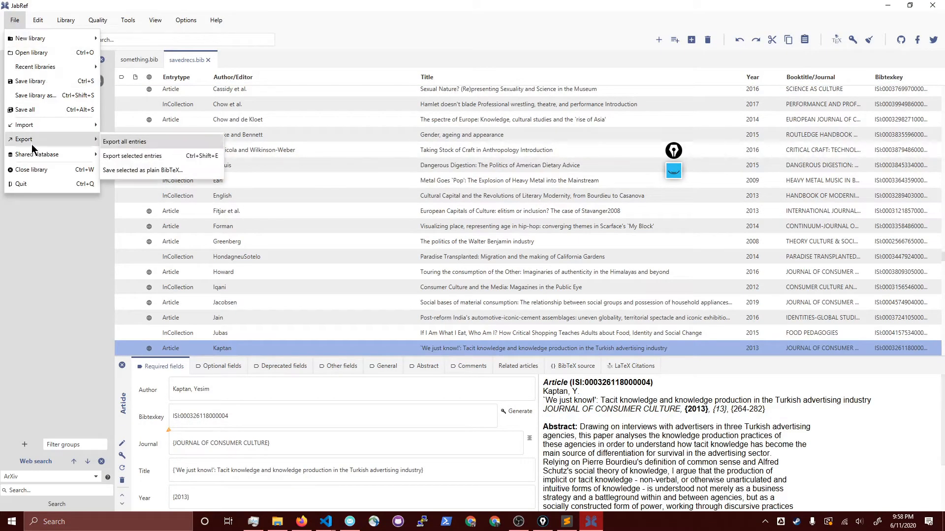
{"action": "left_click", "coordinate": [169, 142]}
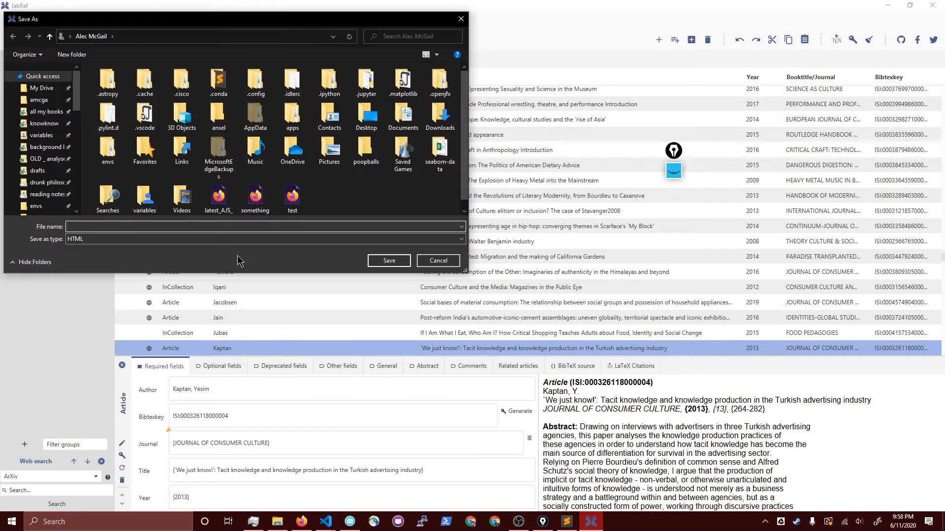
{"action": "left_click", "coordinate": [438, 260]}
- Look through several InCollection entries in savedrecs.bib, up to "Dangerous Digestion: The Politics of American Dietary Advice"
{"action": "left_click", "coordinate": [174, 334]}
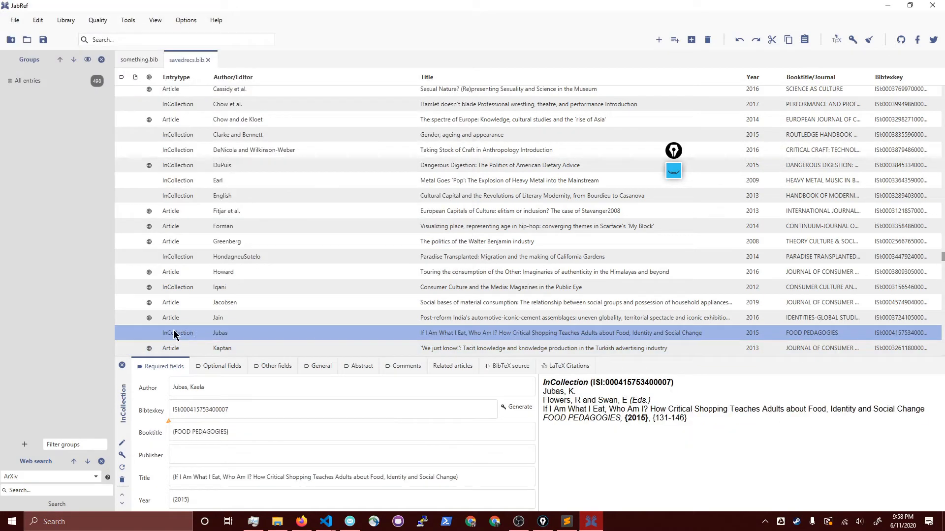
{"action": "left_click", "coordinate": [215, 258]}
{"action": "left_click", "coordinate": [220, 197]}
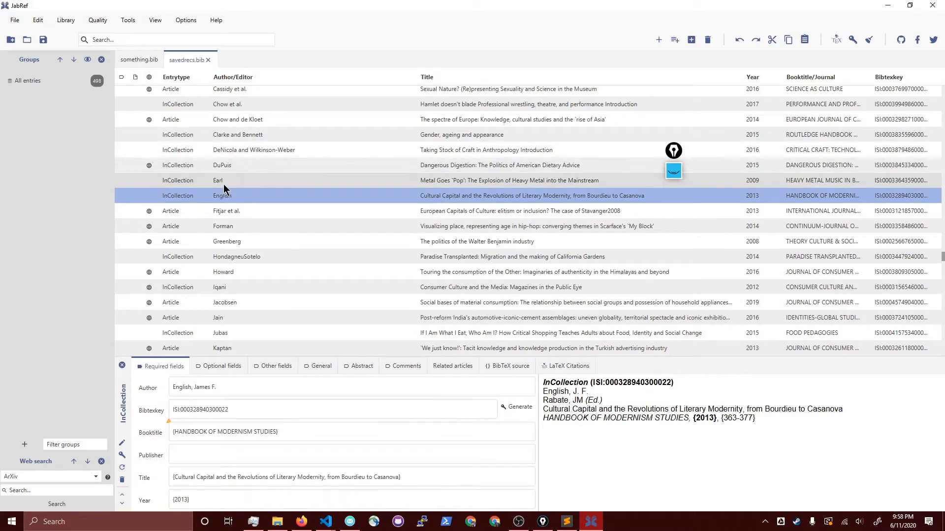
{"action": "left_click", "coordinate": [222, 183]}
{"action": "left_click", "coordinate": [167, 165]}
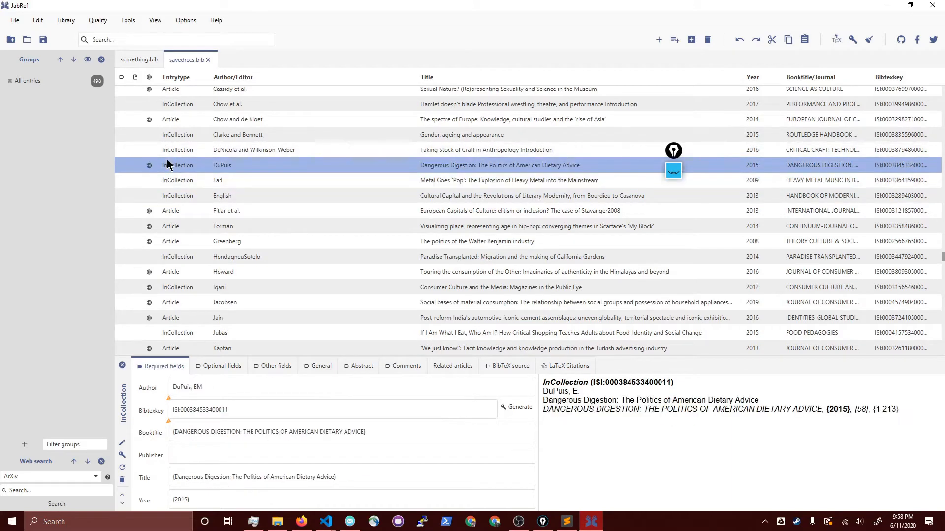
- Export the savedrecs.bib entries to a file named bourdieu in the format HTML table (with Abstract & BibTeX)
{"action": "left_click", "coordinate": [15, 20]}
{"action": "left_click", "coordinate": [149, 143]}
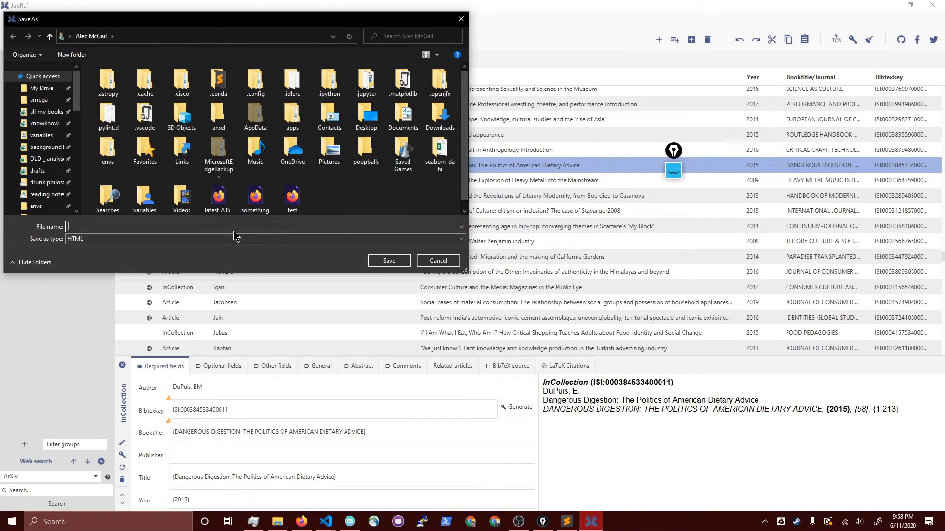
{"action": "type", "text": "bourdieu"}
{"action": "left_click", "coordinate": [164, 243]}
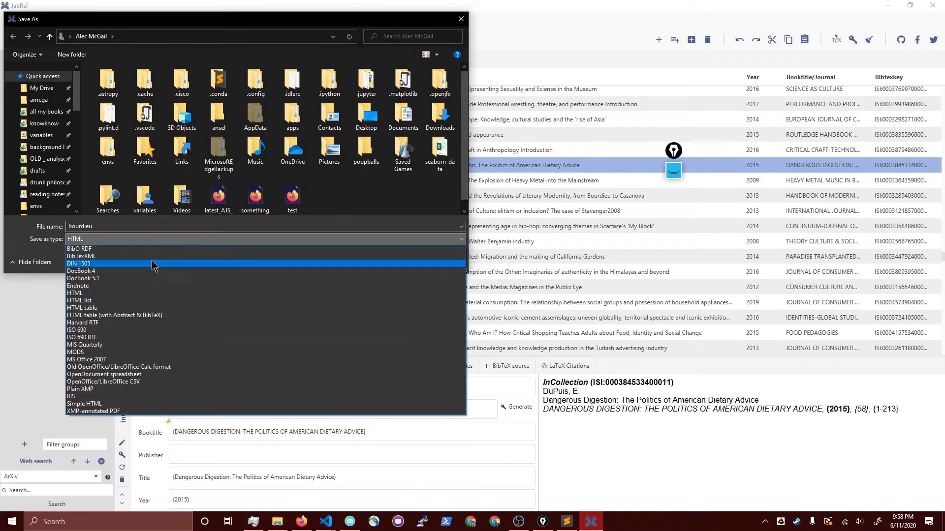
{"action": "left_click", "coordinate": [127, 315]}
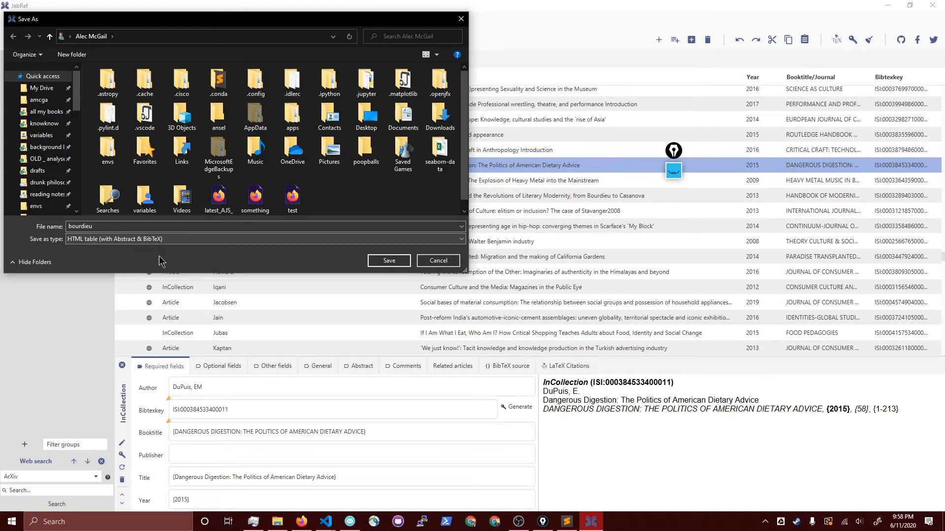
{"action": "left_click", "coordinate": [388, 261]}
- Switch to the browser, view the latest_AJS_ASR.html reference table, and look through the exported bourdieu.html table
{"action": "key", "text": "alt+Tab"}
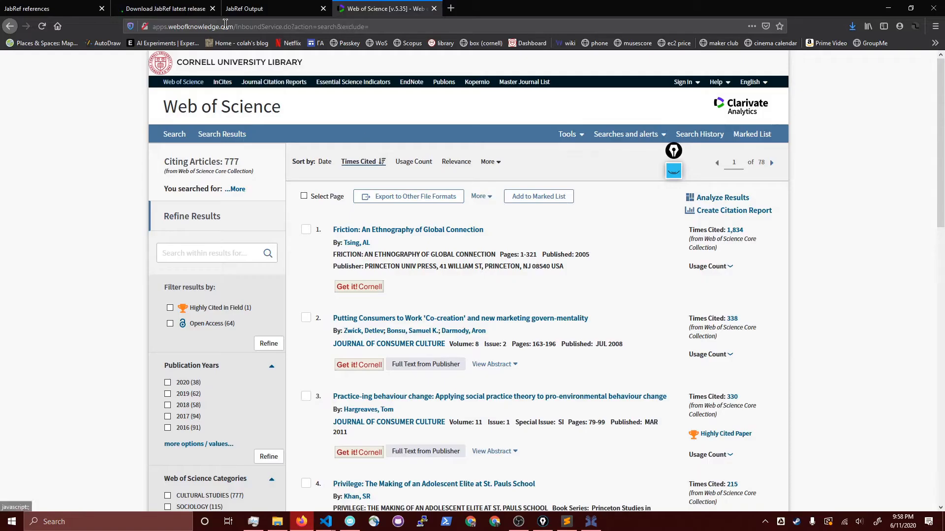
{"action": "left_click", "coordinate": [79, 9]}
{"action": "left_click", "coordinate": [108, 67]}
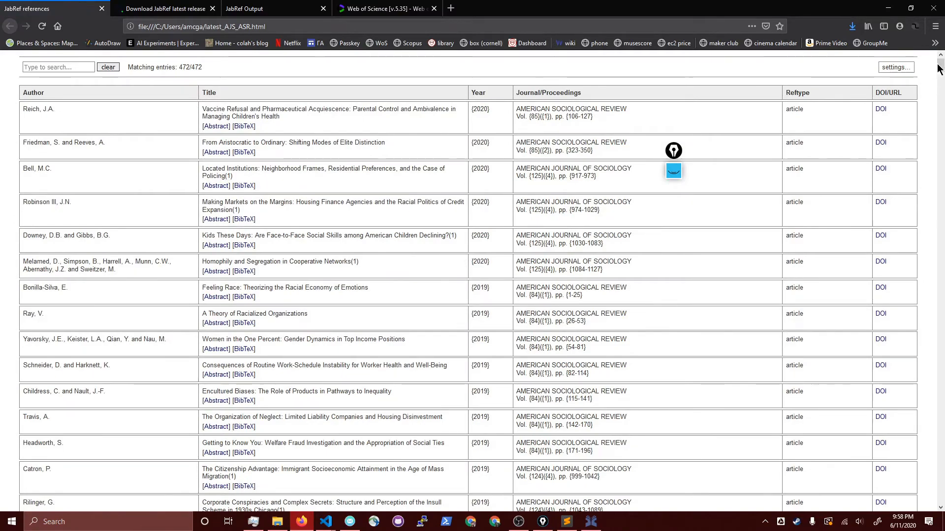
{"action": "mouse_move", "coordinate": [937, 65]}
{"action": "left_mouse_down"}
{"action": "mouse_move", "coordinate": [940, 318]}
{"action": "mouse_move", "coordinate": [940, 65]}
{"action": "left_mouse_up"}
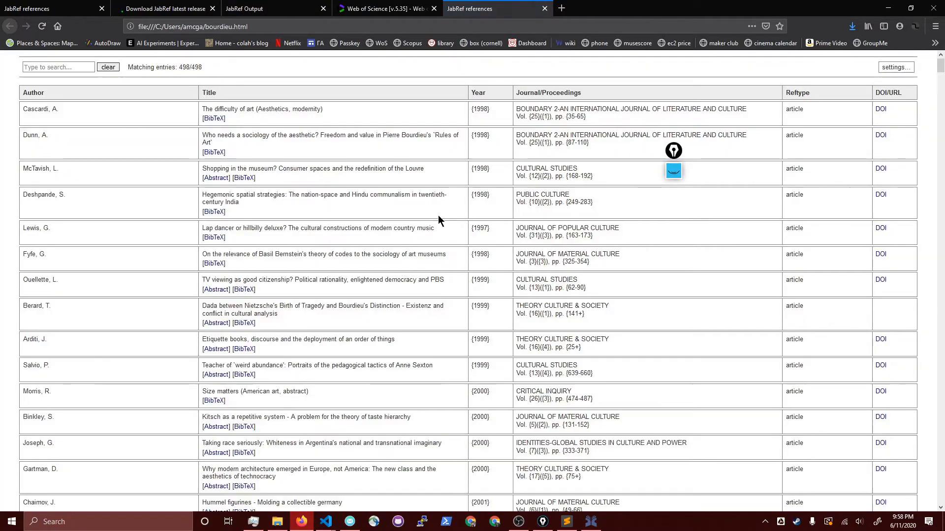
{"action": "scroll", "coordinate": [222, 170], "scroll_direction": "down", "scroll_amount": 1}
{"action": "left_click", "coordinate": [216, 177]}
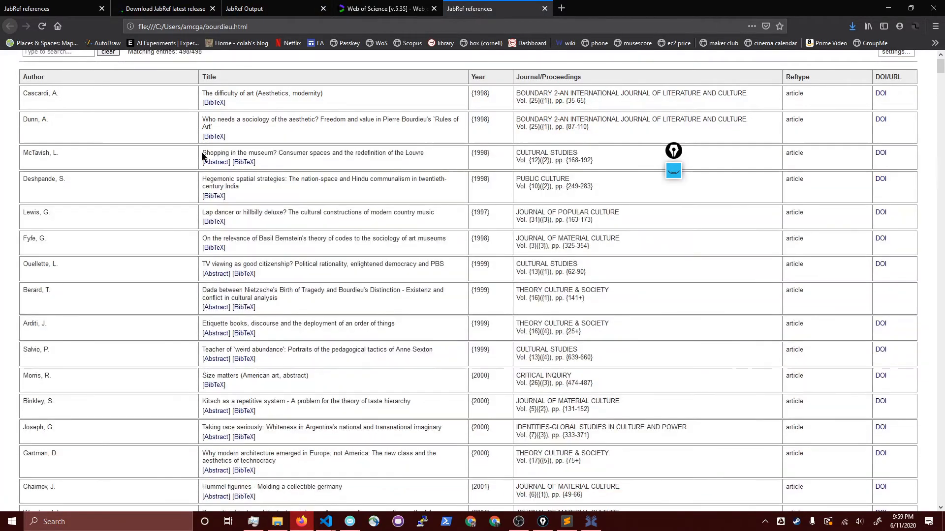
{"action": "left_click_drag", "start_coordinate": [941, 69], "coordinate": [942, 391]}
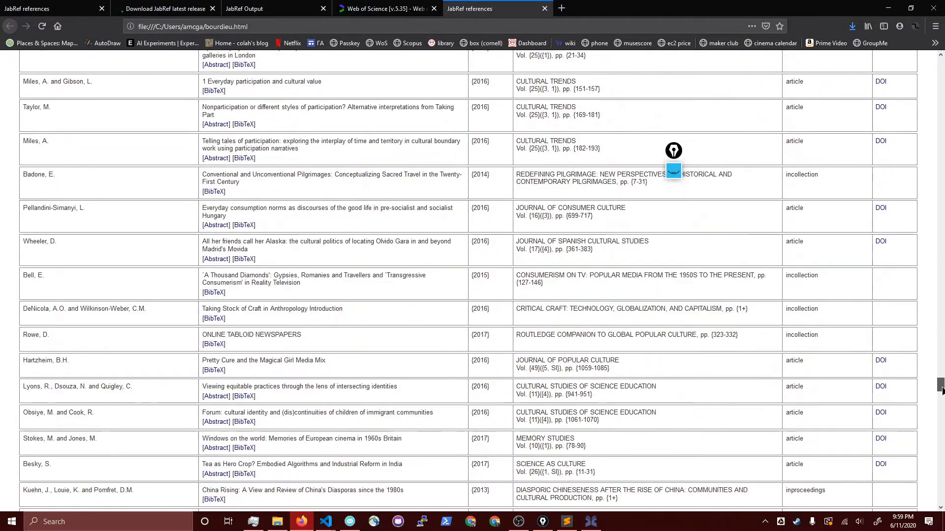
- Switch back to JabRef, sort the savedrecs.bib entries by entry type and locate the first InCollection entry
{"action": "key", "text": "alt+Tab"}
{"action": "key", "text": "alt+Tab"}
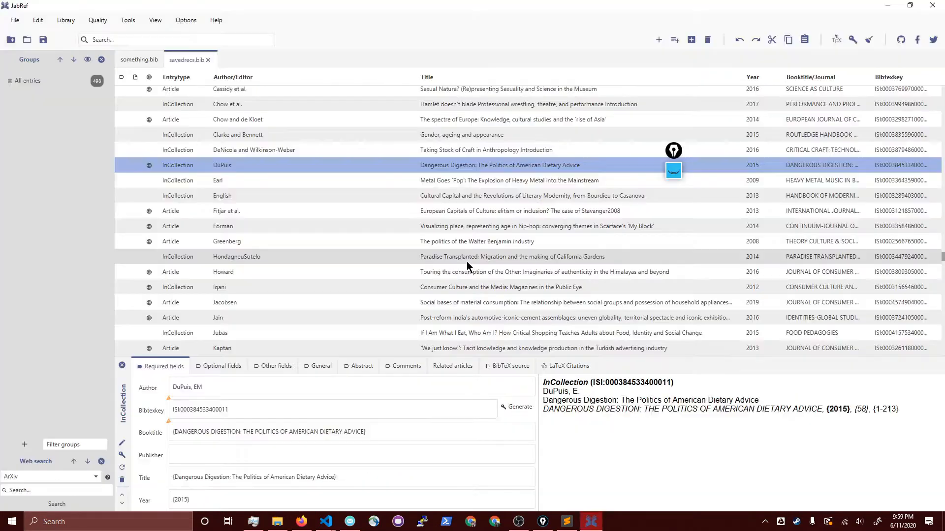
{"action": "left_click", "coordinate": [183, 79]}
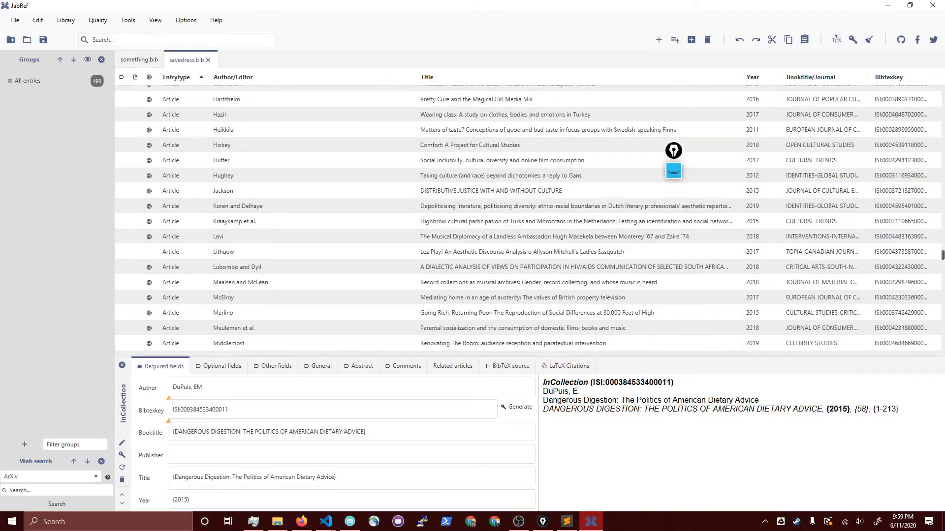
{"action": "scroll", "coordinate": [935, 251], "scroll_direction": "up", "scroll_amount": 15}
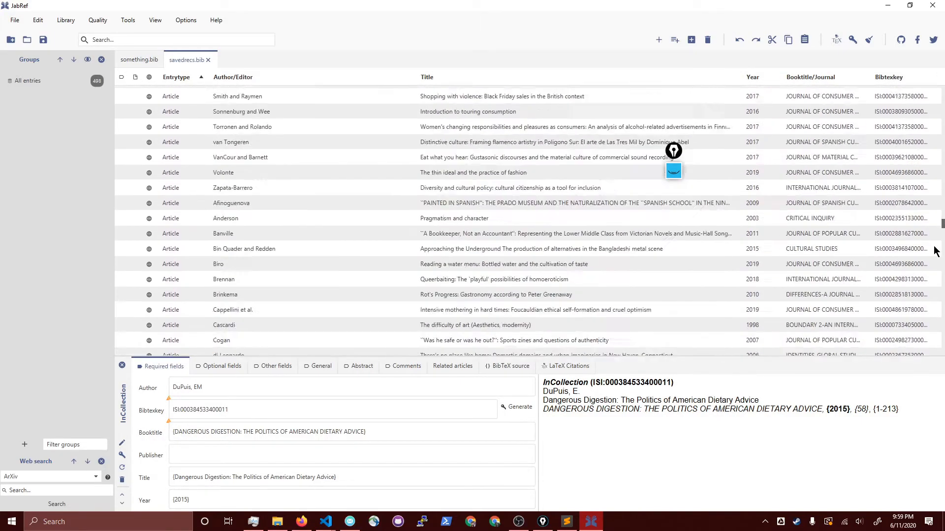
{"action": "scroll", "coordinate": [936, 250], "scroll_direction": "down", "scroll_amount": 20}
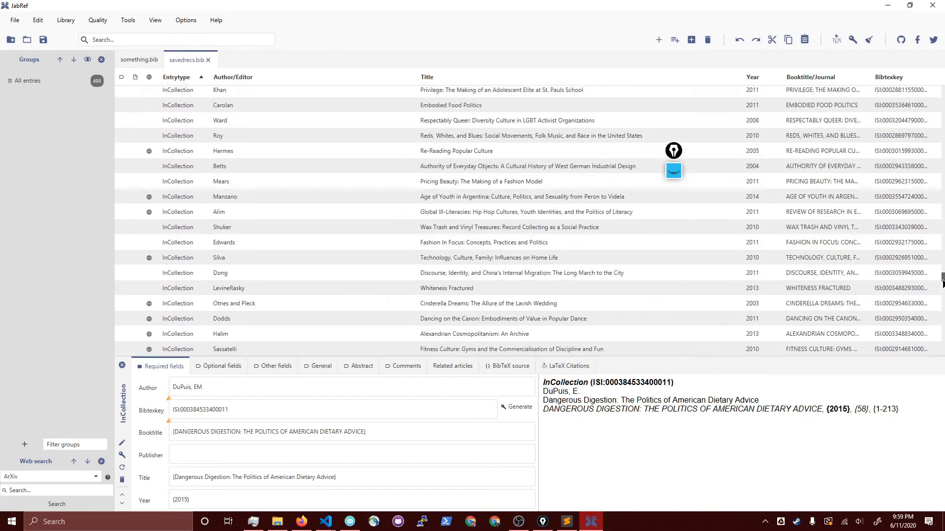
{"action": "scroll", "coordinate": [942, 282], "scroll_direction": "up", "scroll_amount": 5}
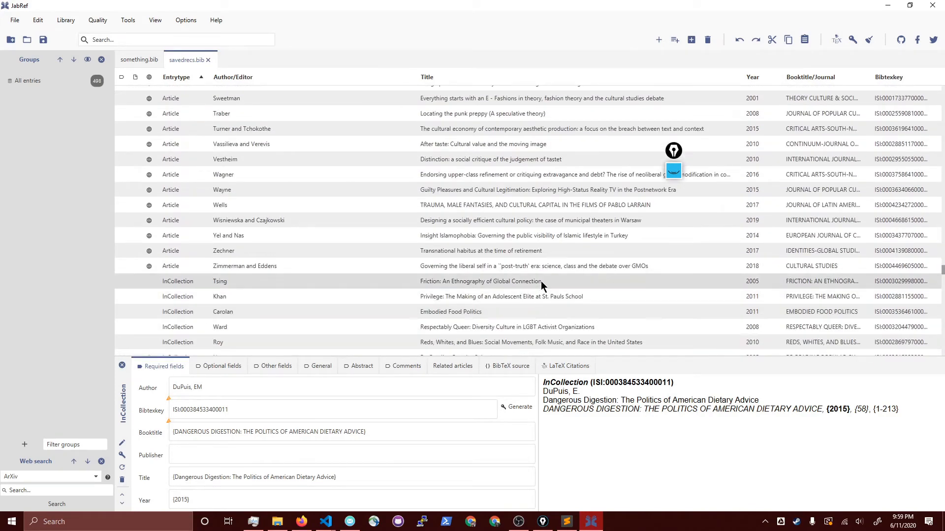
- Delete all InCollection and InProceedings entries, from "Friction: An Ethnography of Global Connection" to the end of the list
{"action": "left_click", "coordinate": [541, 282]}
{"action": "key", "text": "shift+Down"}
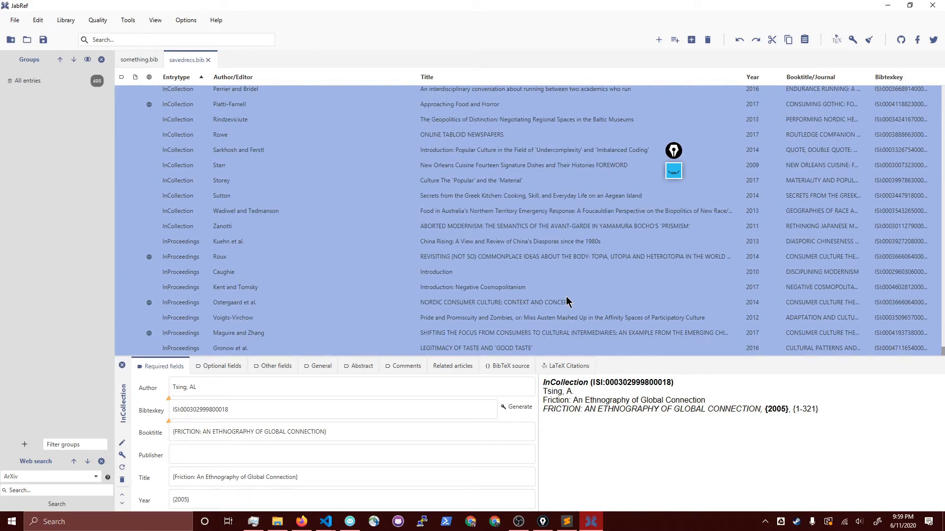
{"action": "key", "text": "Delete"}
{"action": "key", "text": "Return"}
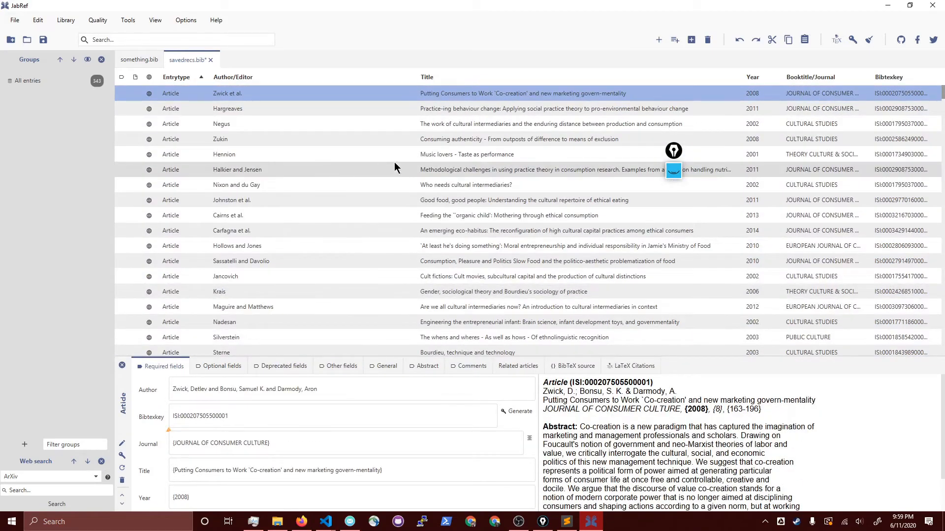
- Sort the remaining articles by author and by year, comparing the order with the bourdieu.html table in the browser
{"action": "left_click", "coordinate": [217, 76]}
{"action": "key", "text": "alt+Tab"}
{"action": "key", "text": "Home"}
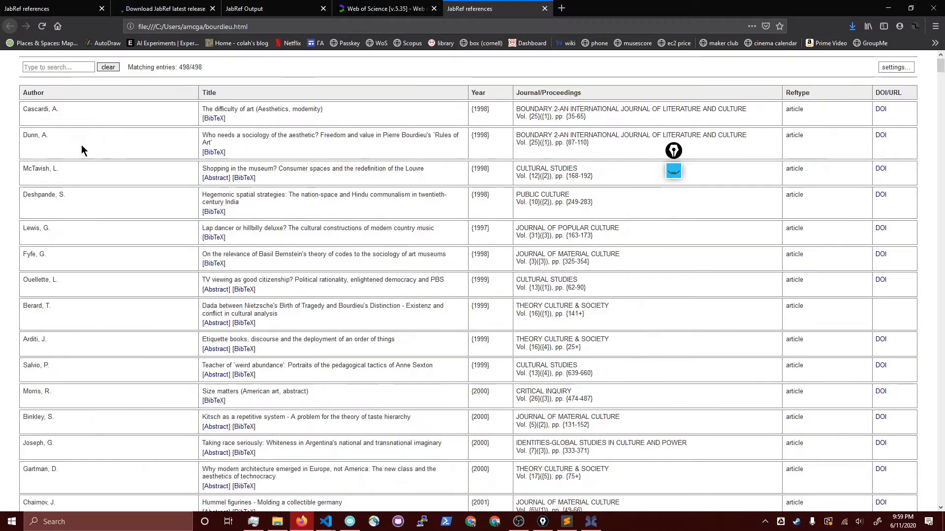
{"action": "key", "text": "alt+Tab"}
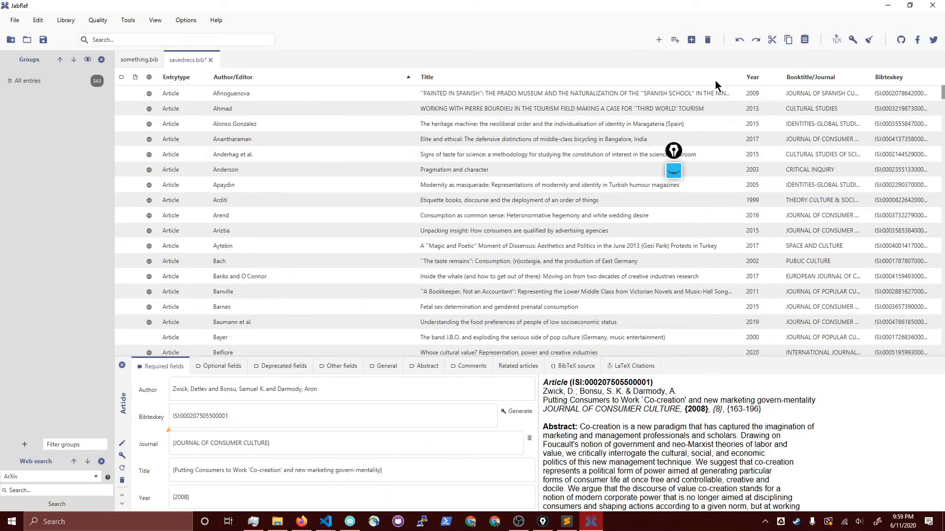
{"action": "left_click", "coordinate": [763, 79]}
{"action": "key", "text": "alt+Tab"}
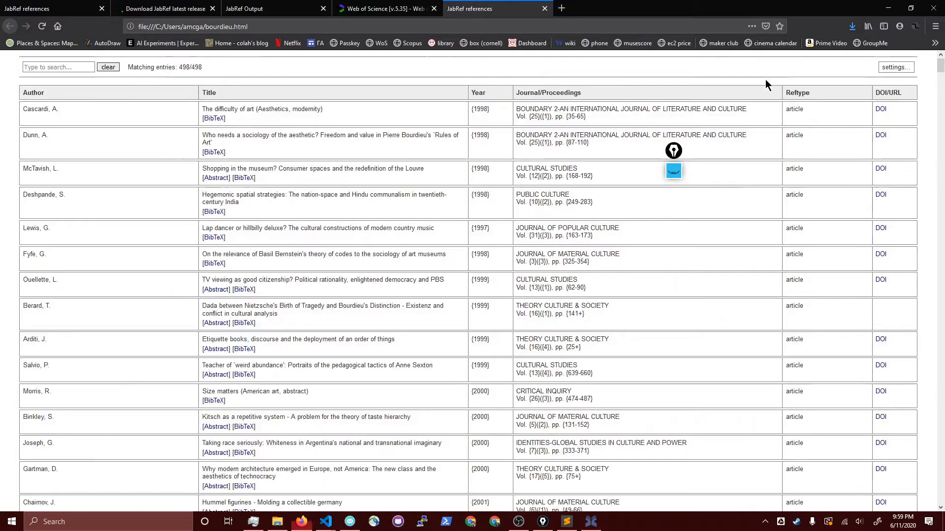
- Export the year-sorted articles again as HTML table (with Abstract & BibTeX), overwriting the existing bourdieu file
{"action": "key", "text": "alt+Tab"}
{"action": "left_click", "coordinate": [13, 21]}
{"action": "mouse_move", "coordinate": [38, 138]}
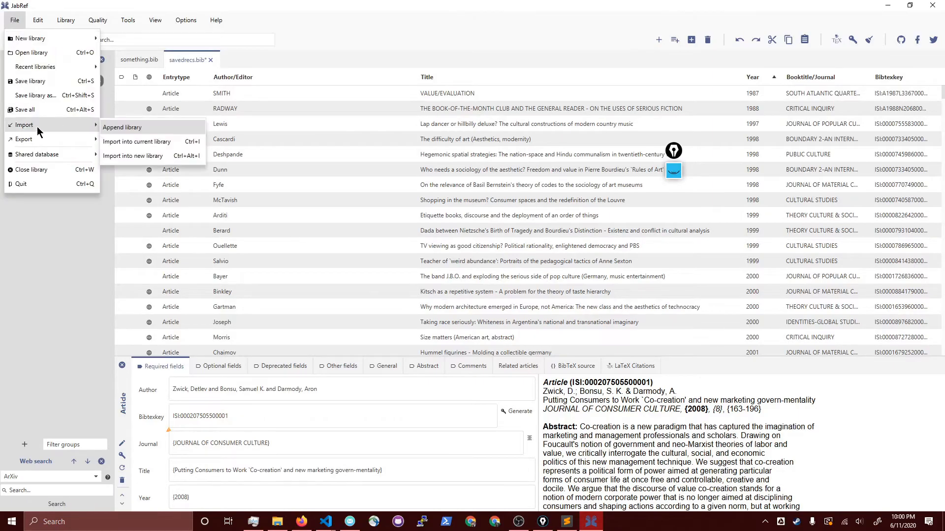
{"action": "left_click", "coordinate": [138, 143]}
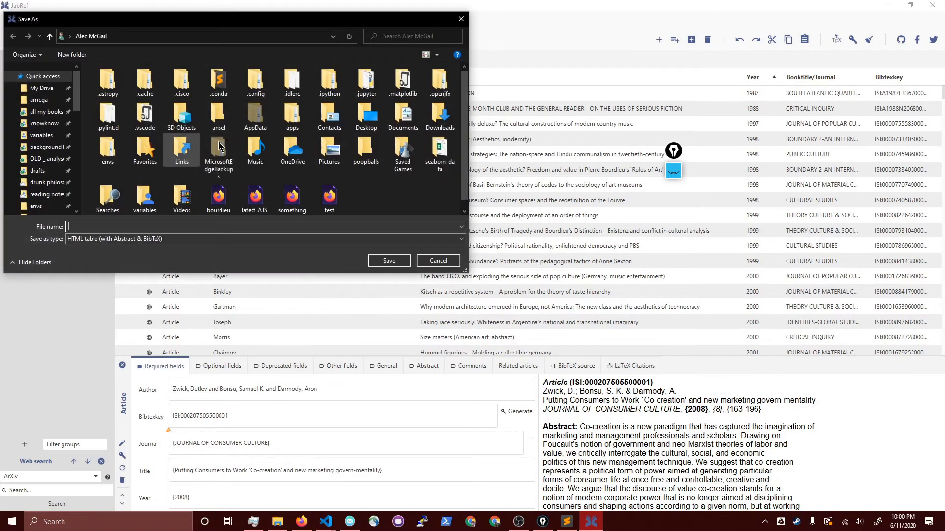
{"action": "scroll", "coordinate": [296, 186], "scroll_direction": "down", "scroll_amount": 1}
{"action": "double_click", "coordinate": [218, 202]}
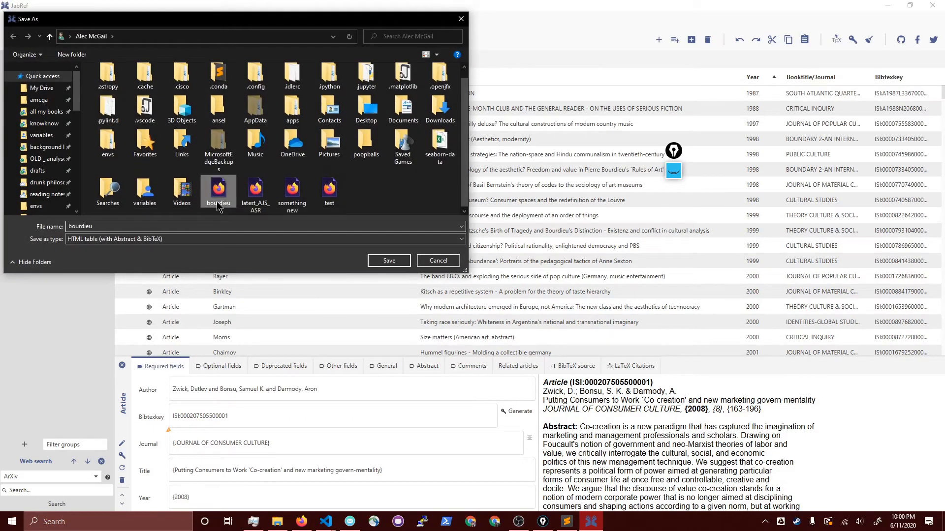
{"action": "left_click", "coordinate": [492, 261]}
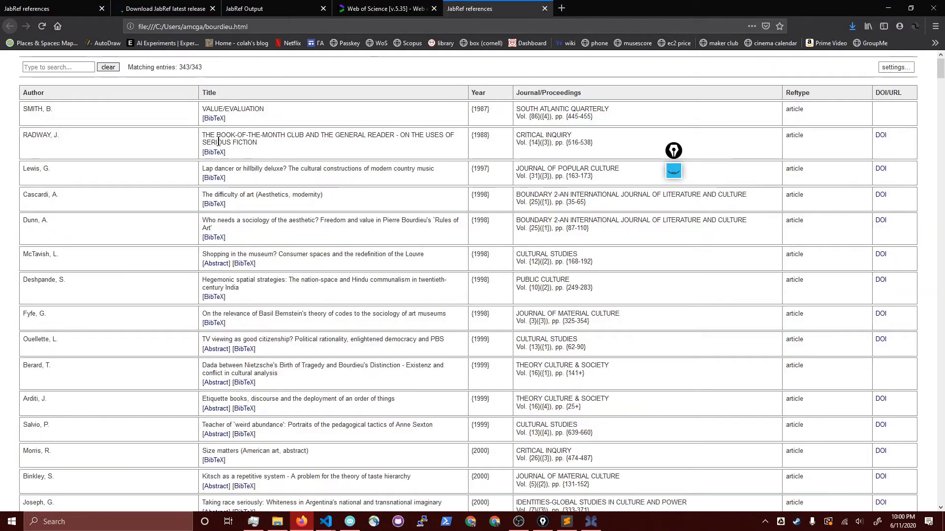
- Expand the abstract of "Shopping in the museum?" in the updated bourdieu.html and browse the following entries
{"action": "left_click", "coordinate": [217, 264]}
{"action": "left_click_drag", "start_coordinate": [213, 222], "coordinate": [224, 229]}
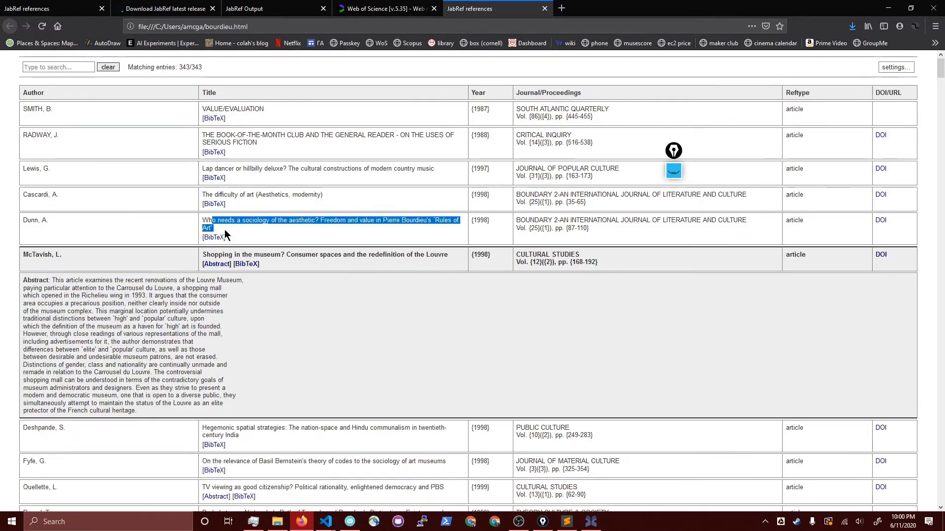
{"action": "left_click", "coordinate": [225, 231]}
{"action": "scroll", "coordinate": [252, 293], "scroll_direction": "down", "scroll_amount": 8}
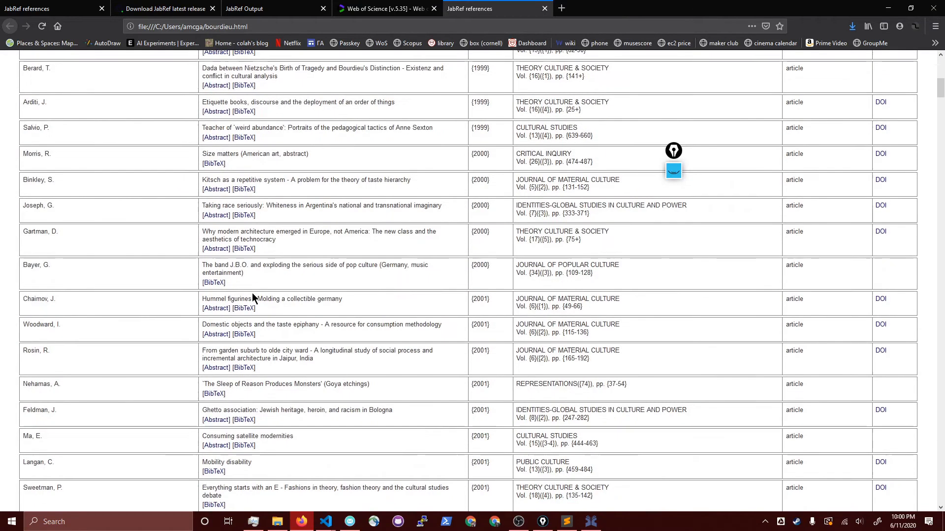
- Expand and enlarge the abstract of "Why modern architecture emerged in Europe, not America" to read it, and return to the table's start
{"action": "left_click", "coordinate": [216, 249]}
{"action": "left_click_drag", "start_coordinate": [186, 273], "coordinate": [221, 291]}
{"action": "left_click", "coordinate": [206, 281]}
{"action": "left_click", "coordinate": [220, 290]}
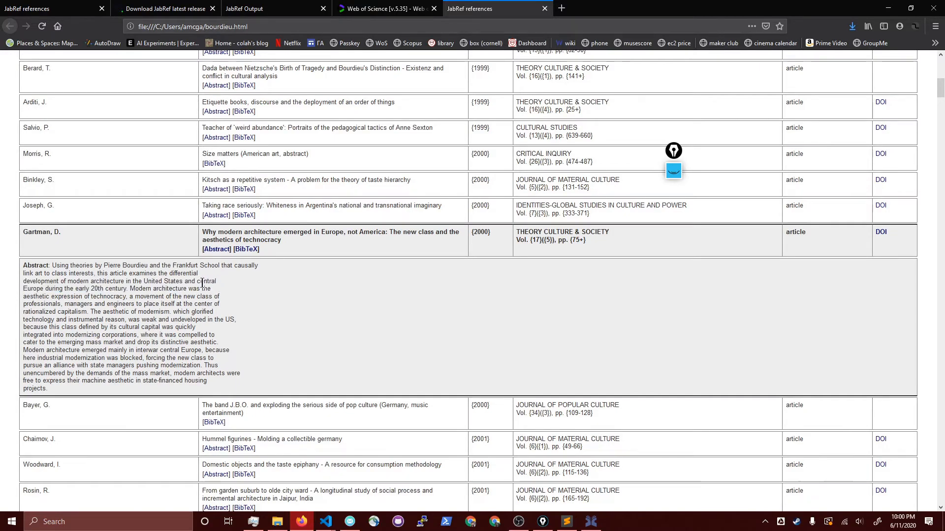
{"action": "right_click", "coordinate": [203, 283]}
{"action": "scroll", "coordinate": [739, 374], "scroll_direction": "up", "scroll_amount": 8}
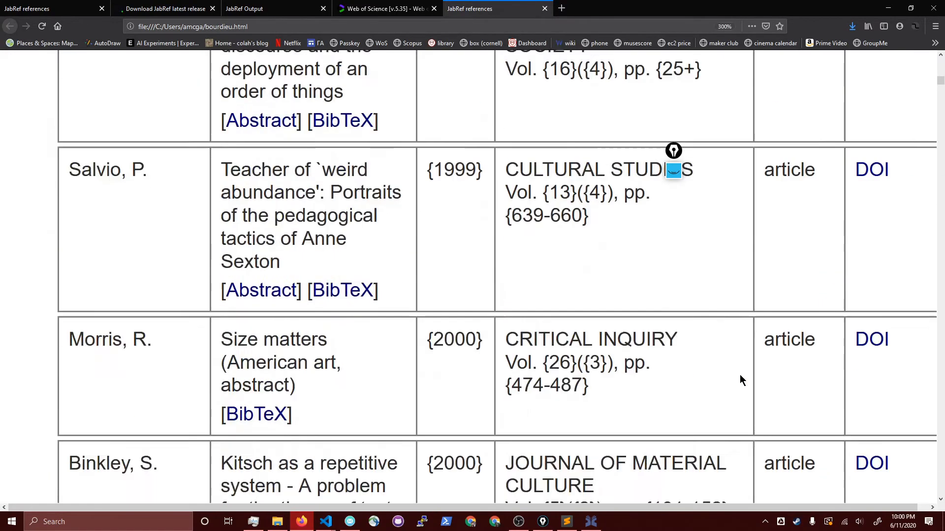
{"action": "scroll", "coordinate": [740, 379], "scroll_direction": "down", "scroll_amount": 5}
{"action": "scroll", "coordinate": [740, 376], "scroll_direction": "down", "scroll_amount": 1}
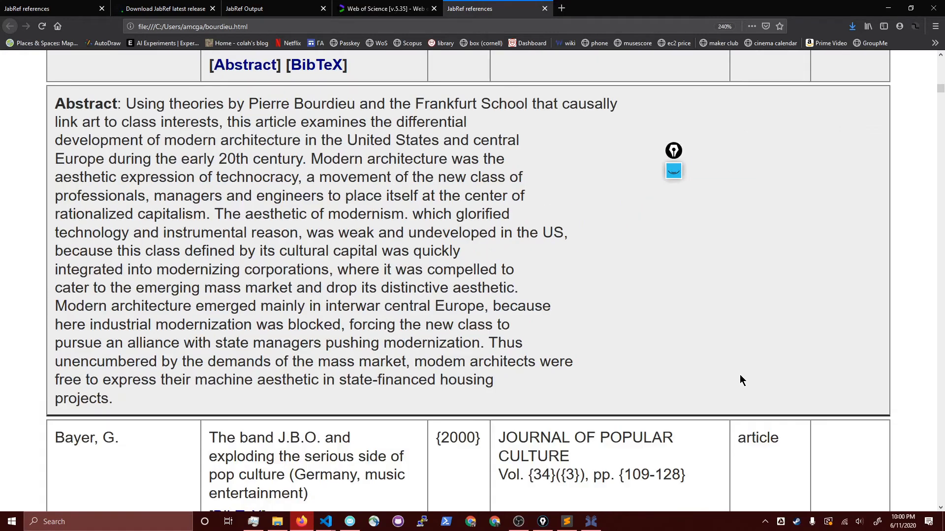
{"action": "scroll", "coordinate": [739, 374], "scroll_direction": "down", "scroll_amount": 7}
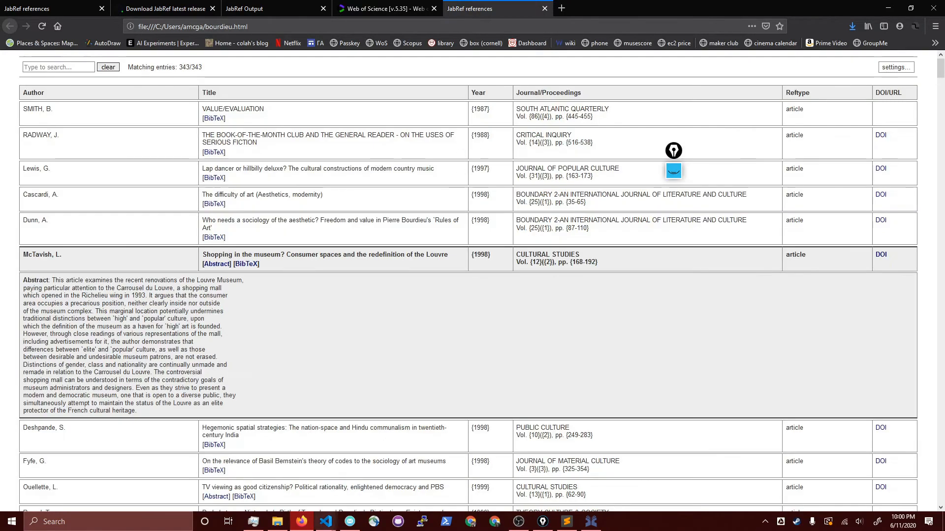
- Open the "what do journals care about" folder inside the projects folder in File Explorer
{"action": "left_click", "coordinate": [270, 525]}
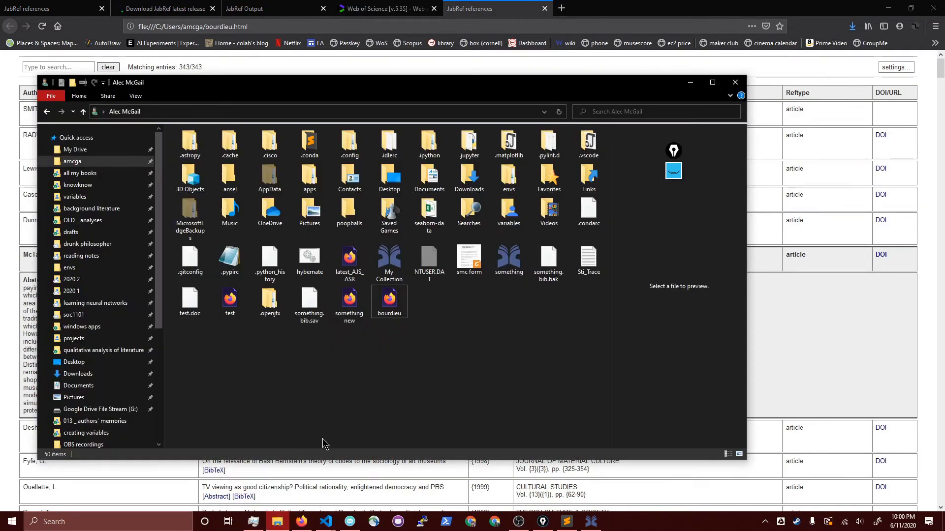
{"action": "left_click", "coordinate": [78, 338]}
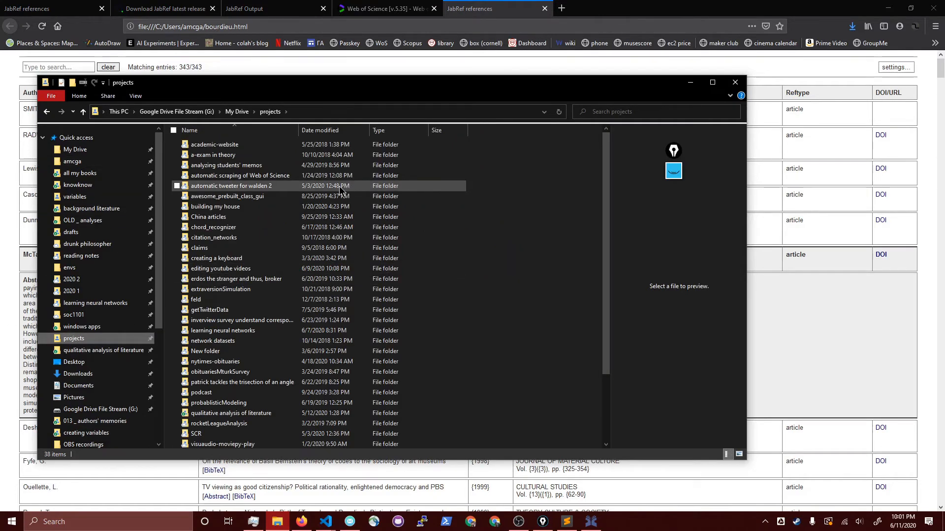
{"action": "scroll", "coordinate": [344, 190], "scroll_direction": "down", "scroll_amount": 3}
{"action": "double_click", "coordinate": [229, 373]}
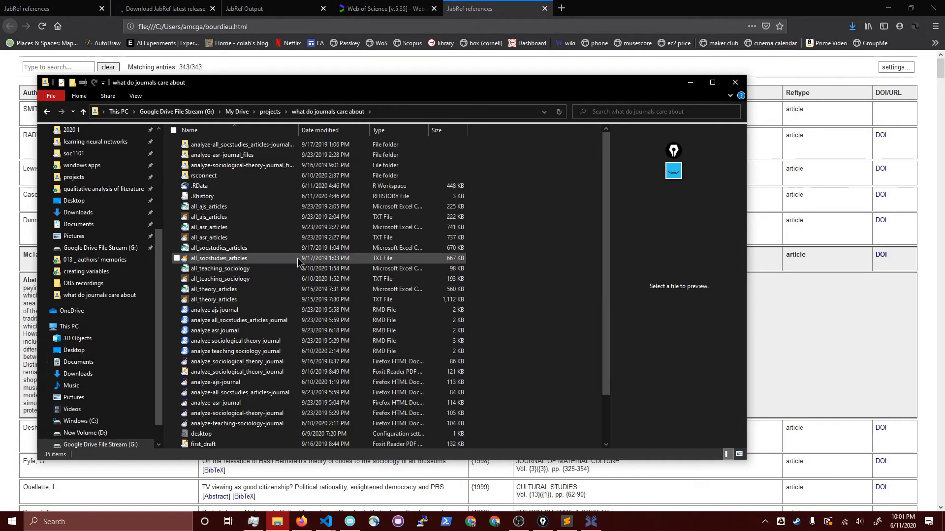
- Preview the all_teaching_sociology and analyze-ajs-journal files and open the "analyze teaching sociology journal" RMD file in RStudio
{"action": "left_click", "coordinate": [274, 268]}
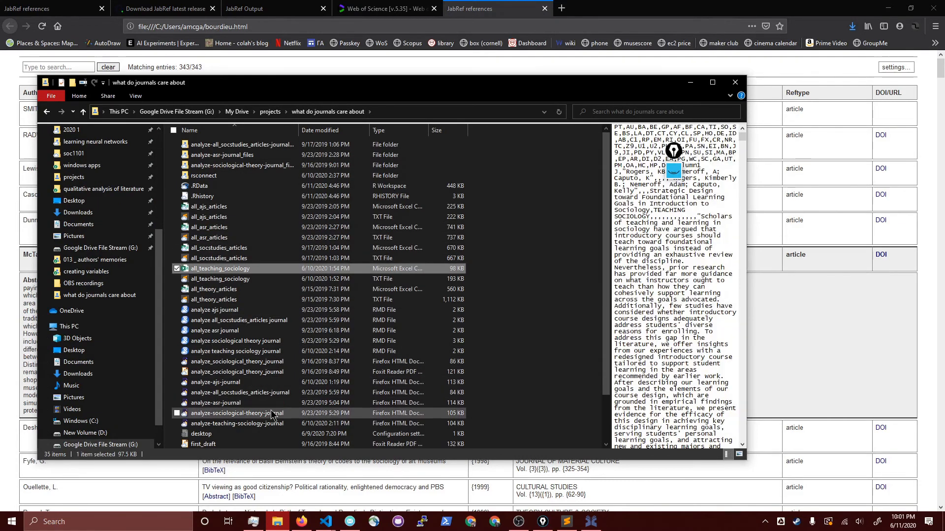
{"action": "left_click", "coordinate": [273, 383]}
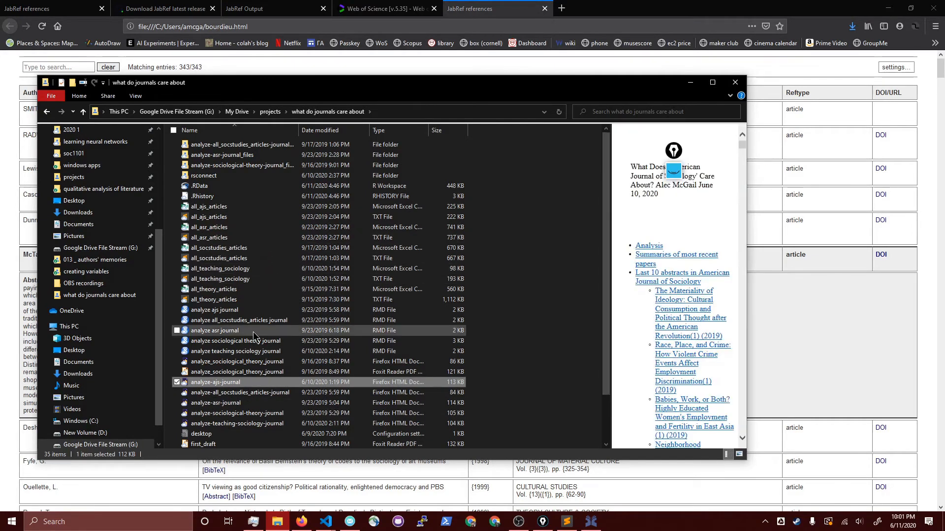
{"action": "left_click", "coordinate": [253, 331]}
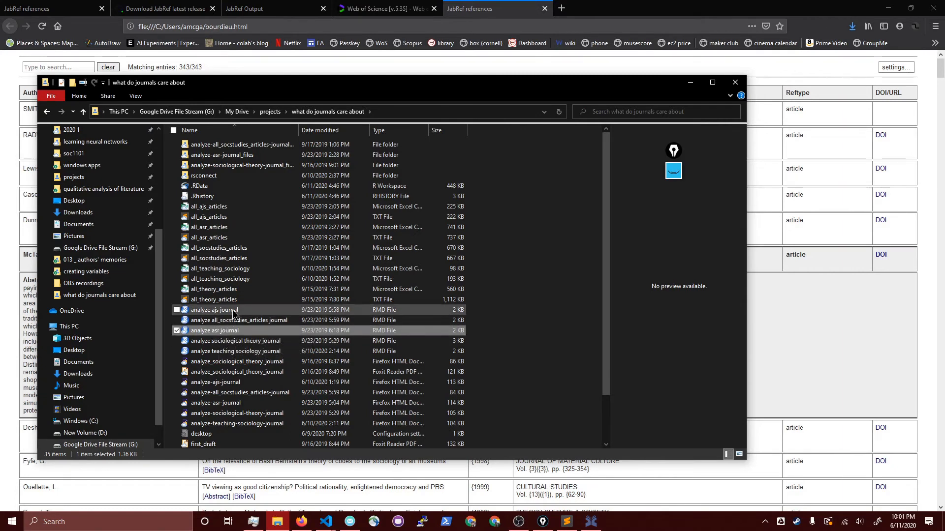
{"action": "left_click", "coordinate": [234, 351]}
{"action": "double_click", "coordinate": [233, 352]}
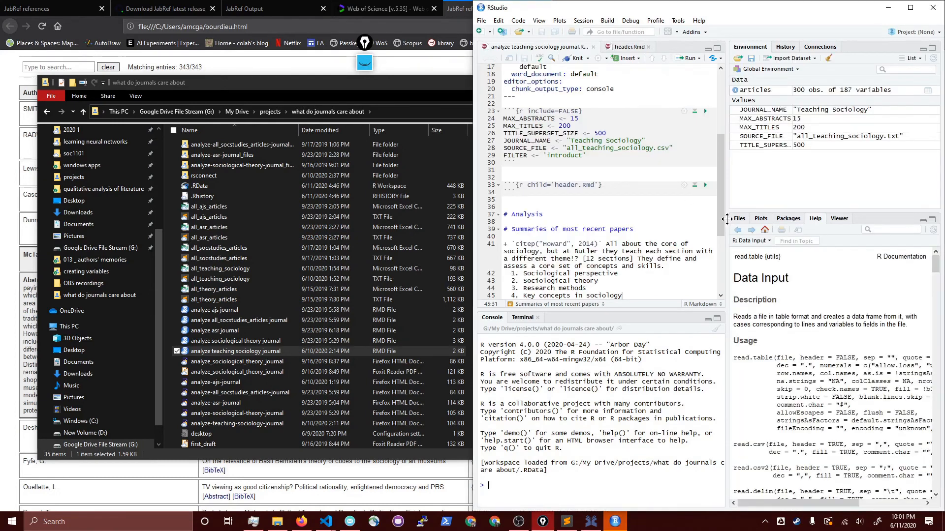
- Widen the source editor pane and examine the chunks that include header.Rmd and footer.Rmd as child documents
{"action": "left_click_drag", "start_coordinate": [724, 208], "coordinate": [763, 209]}
{"action": "scroll", "coordinate": [719, 265], "scroll_direction": "down", "scroll_amount": 5}
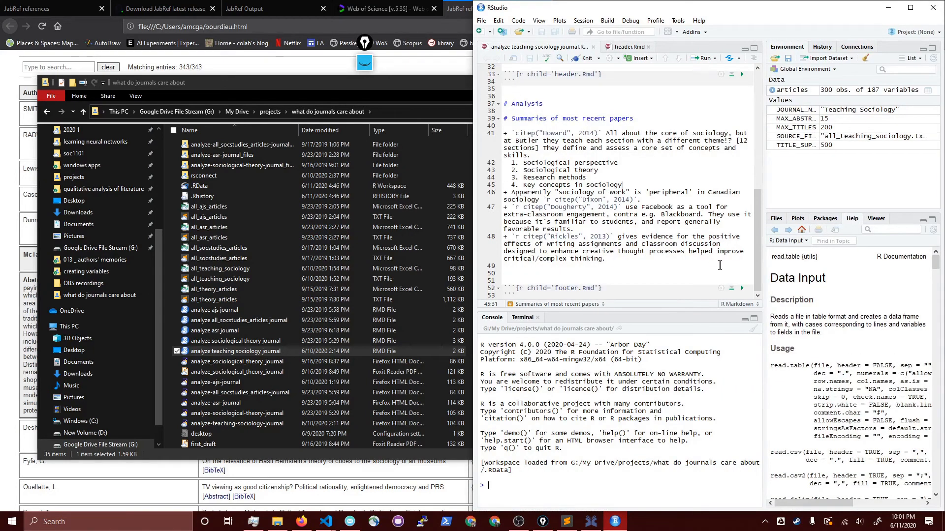
{"action": "left_click_drag", "start_coordinate": [562, 297], "coordinate": [567, 278]}
{"action": "double_click", "coordinate": [564, 288]}
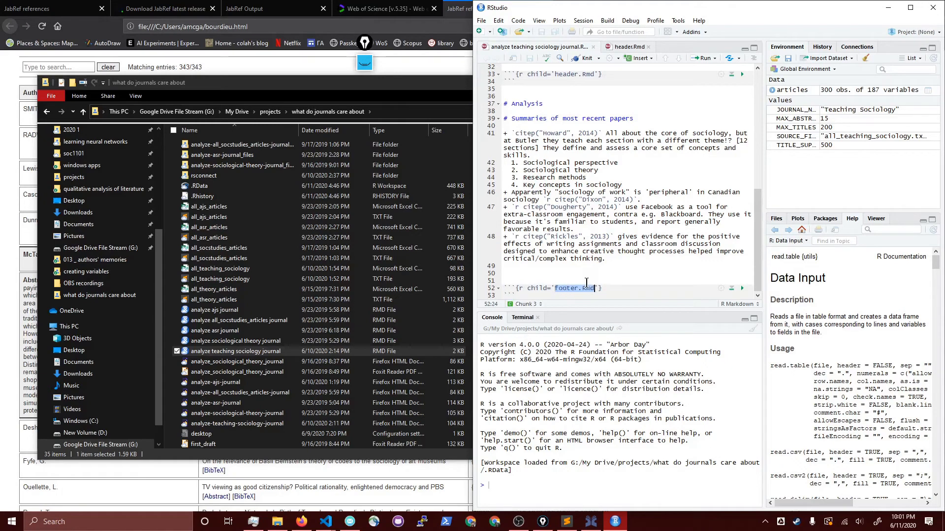
{"action": "double_click", "coordinate": [569, 75]}
{"action": "left_click_drag", "start_coordinate": [569, 75], "coordinate": [604, 76]}
{"action": "left_click", "coordinate": [618, 171]}
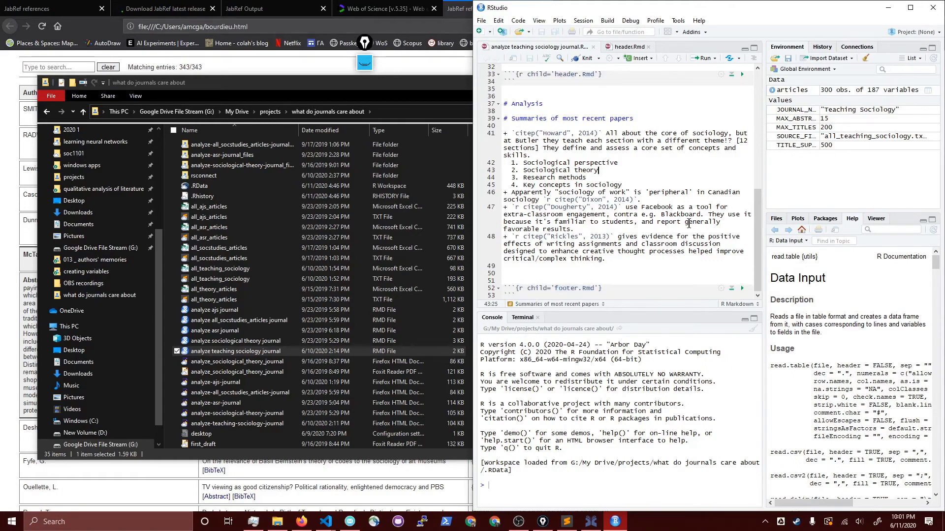
- Review the settings chunk and the Analysis and "Summaries of most recent papers" text in the R Markdown file
{"action": "scroll", "coordinate": [740, 114], "scroll_direction": "up", "scroll_amount": 2}
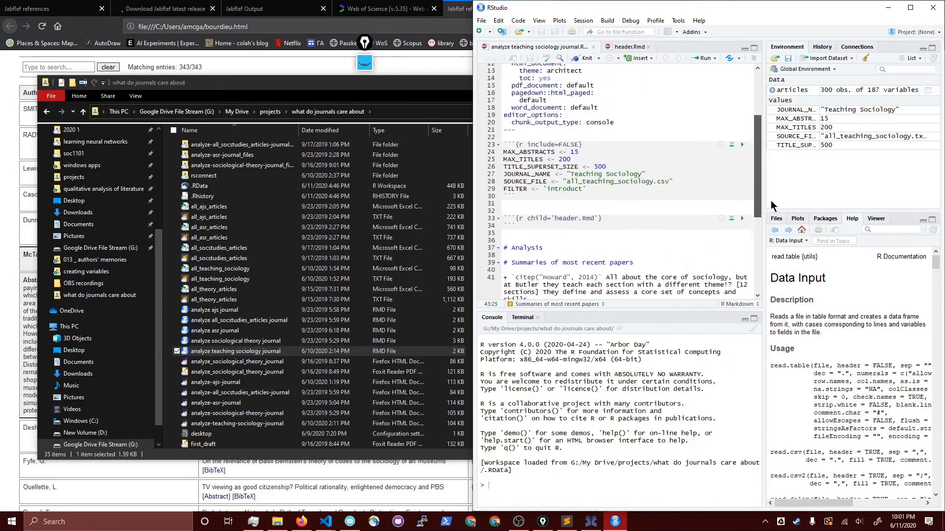
{"action": "left_click_drag", "start_coordinate": [573, 140], "coordinate": [590, 229]}
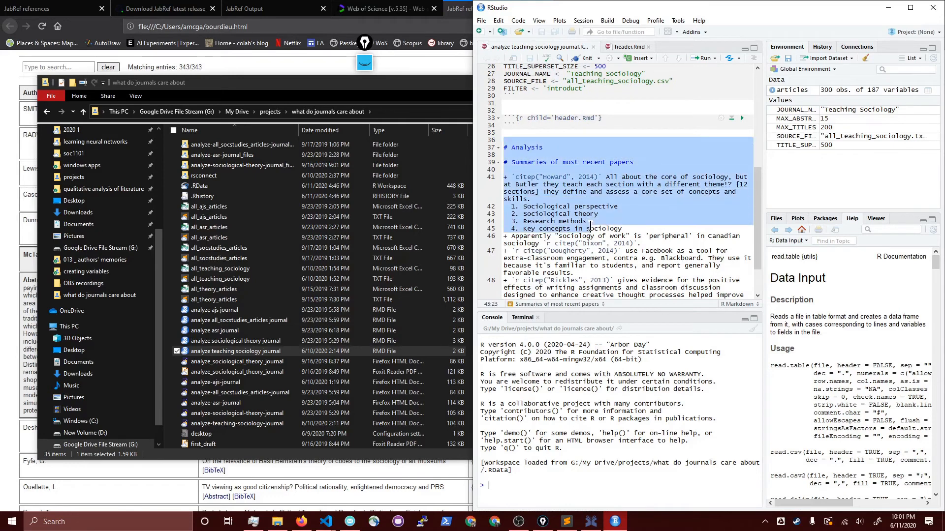
{"action": "left_click", "coordinate": [590, 230]}
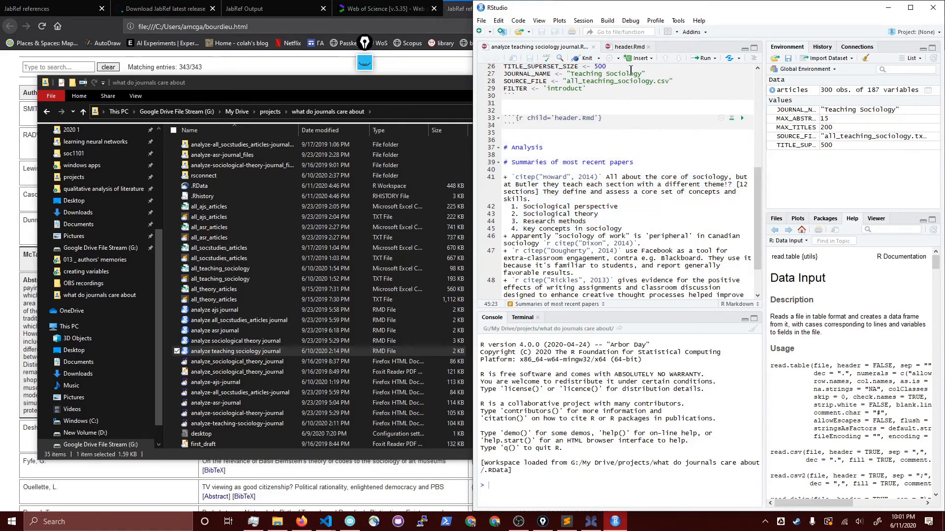
- Open the analyze-teaching-sociology-journal HTML report from File Explorer in Firefox and follow the citation in the Canadian "sociology of work" summary
{"action": "left_click", "coordinate": [306, 351]}
{"action": "double_click", "coordinate": [282, 423]}
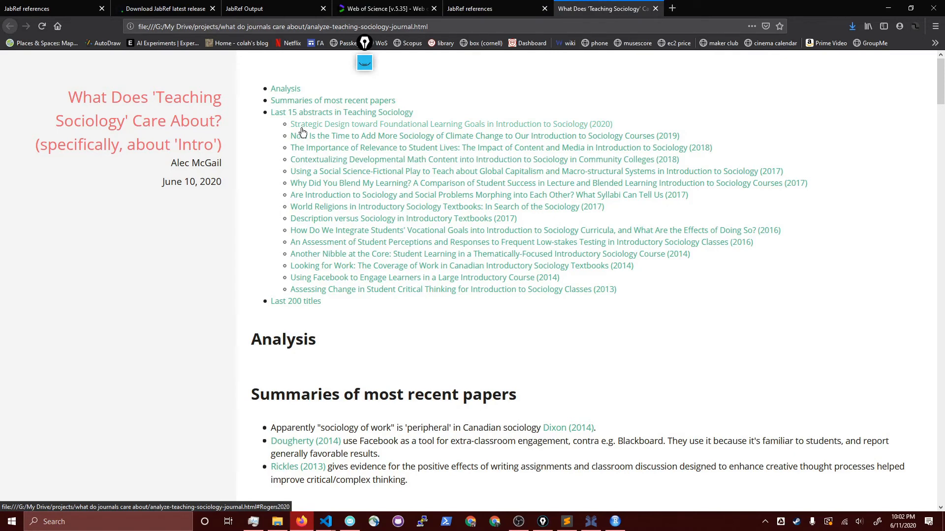
{"action": "scroll", "coordinate": [347, 335], "scroll_direction": "down", "scroll_amount": 1}
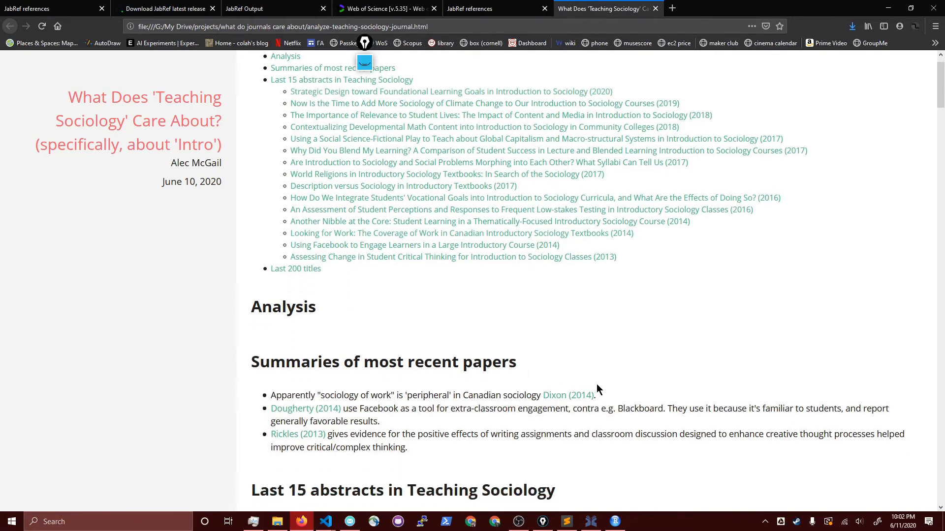
{"action": "left_click", "coordinate": [571, 397]}
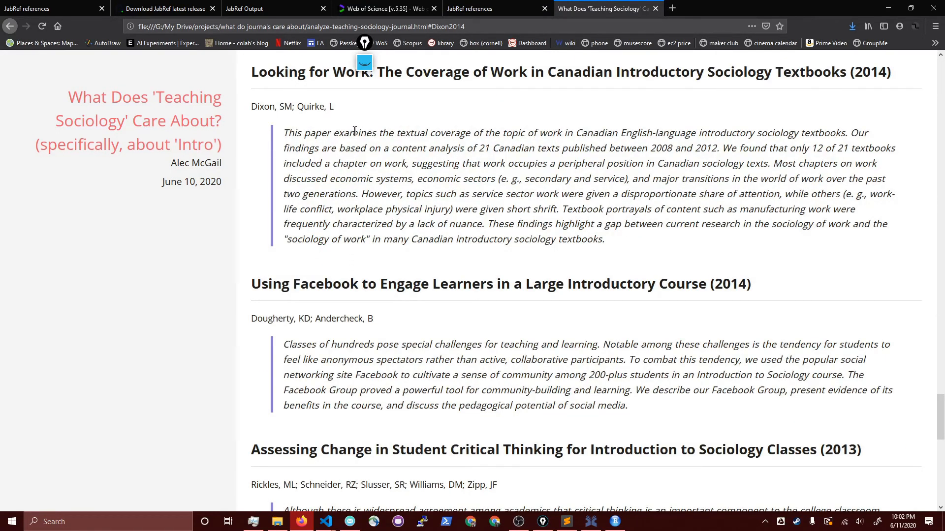
- Examine the "Last 200 titles" list in the report, including highlighted terms such as "Introductory Sociology" and the oldest entries
{"action": "scroll", "coordinate": [393, 302], "scroll_direction": "down", "scroll_amount": 6}
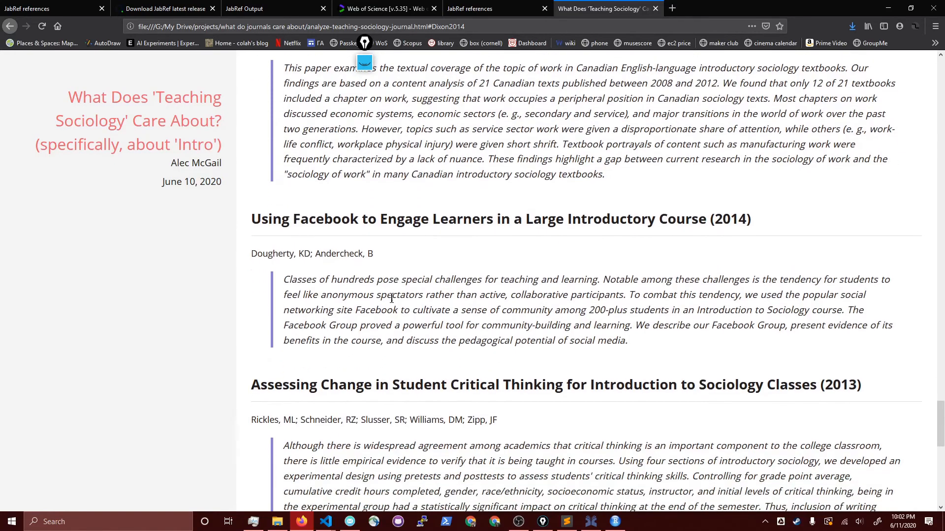
{"action": "scroll", "coordinate": [392, 301], "scroll_direction": "down", "scroll_amount": 4}
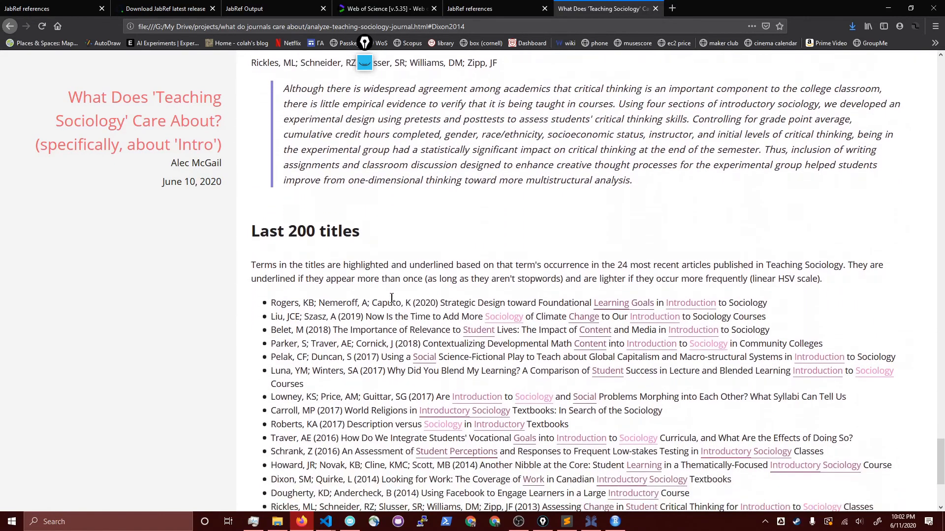
{"action": "left_click_drag", "start_coordinate": [272, 308], "coordinate": [854, 305]}
{"action": "left_click", "coordinate": [853, 305]}
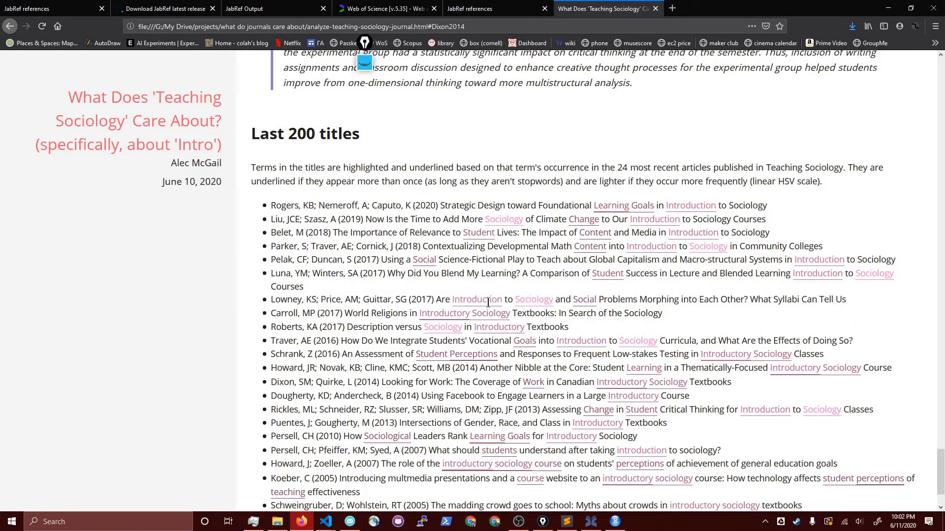
{"action": "double_click", "coordinate": [488, 302]}
{"action": "double_click", "coordinate": [441, 313]}
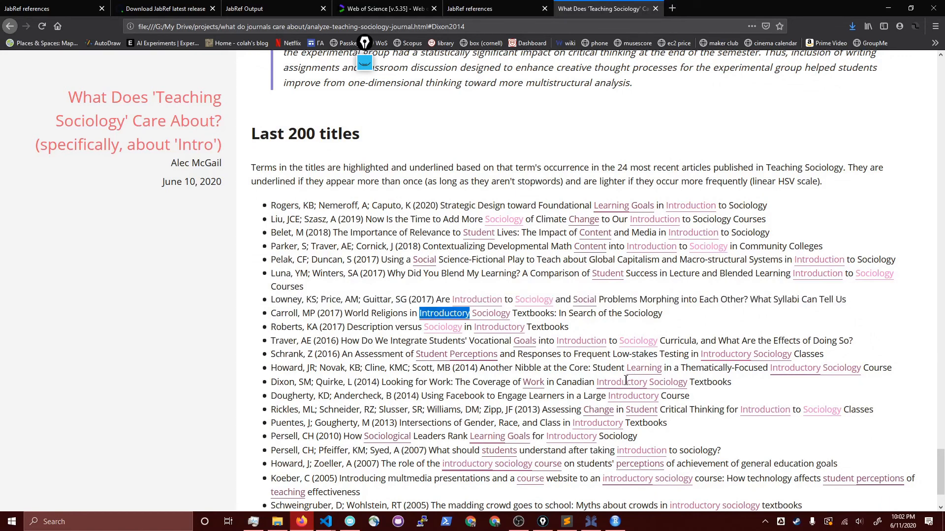
{"action": "left_click_drag", "start_coordinate": [626, 382], "coordinate": [688, 382]}
{"action": "left_click_drag", "start_coordinate": [732, 357], "coordinate": [777, 356]}
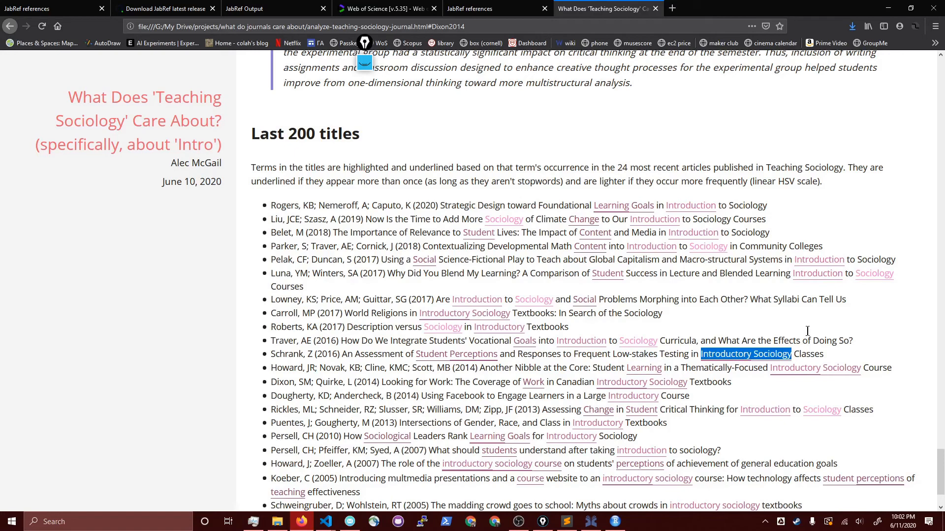
{"action": "left_click", "coordinate": [837, 303]}
{"action": "scroll", "coordinate": [795, 265], "scroll_direction": "down", "scroll_amount": 2}
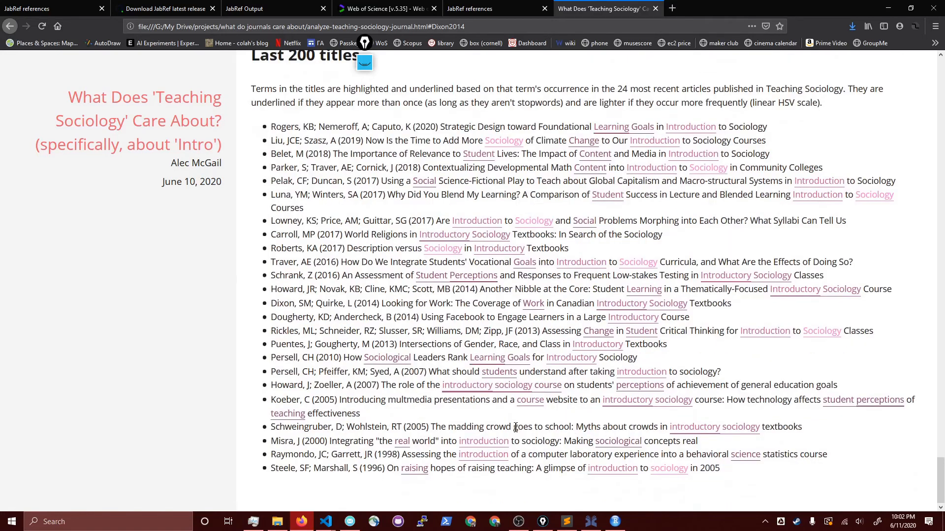
{"action": "left_click_drag", "start_coordinate": [489, 457], "coordinate": [581, 463]}
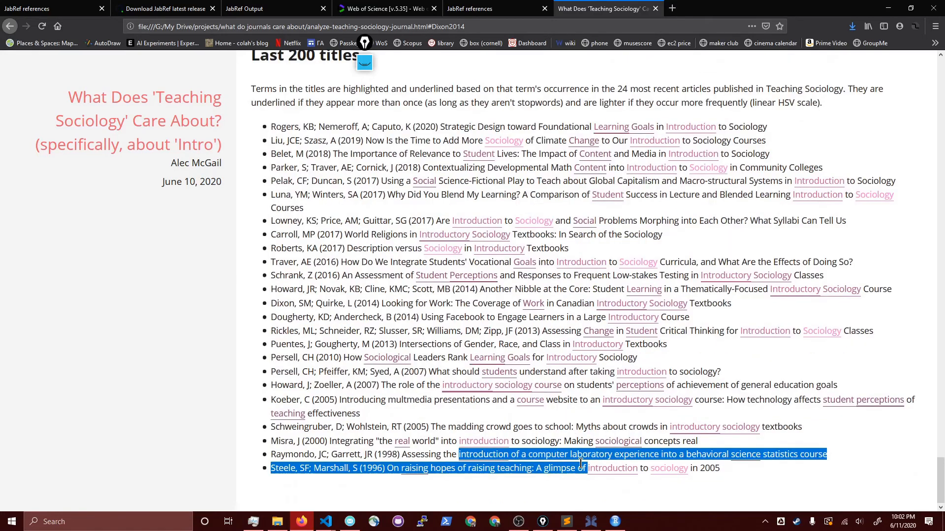
{"action": "left_click", "coordinate": [581, 463]}
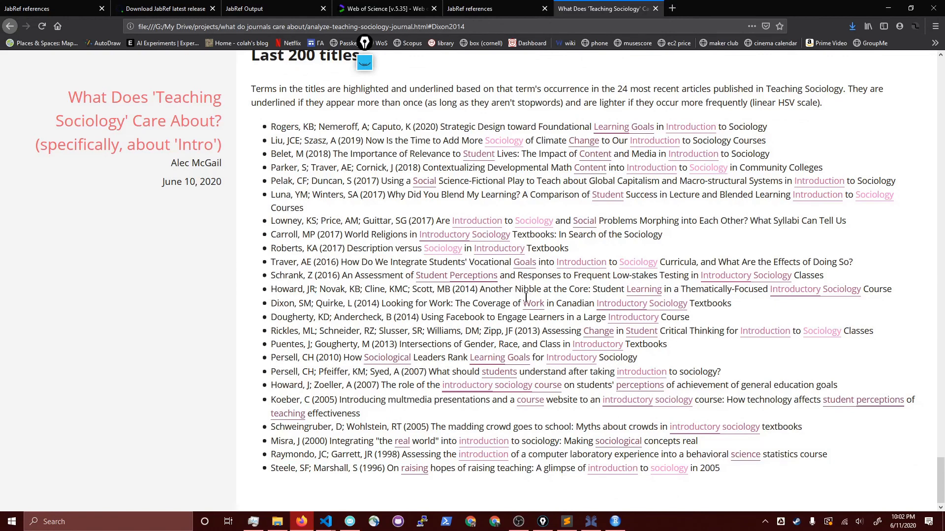
- Close the journal report and all remaining browser tabs, including the JabRef and Web of Science pages
{"action": "scroll", "coordinate": [525, 297], "scroll_direction": "up", "scroll_amount": 20}
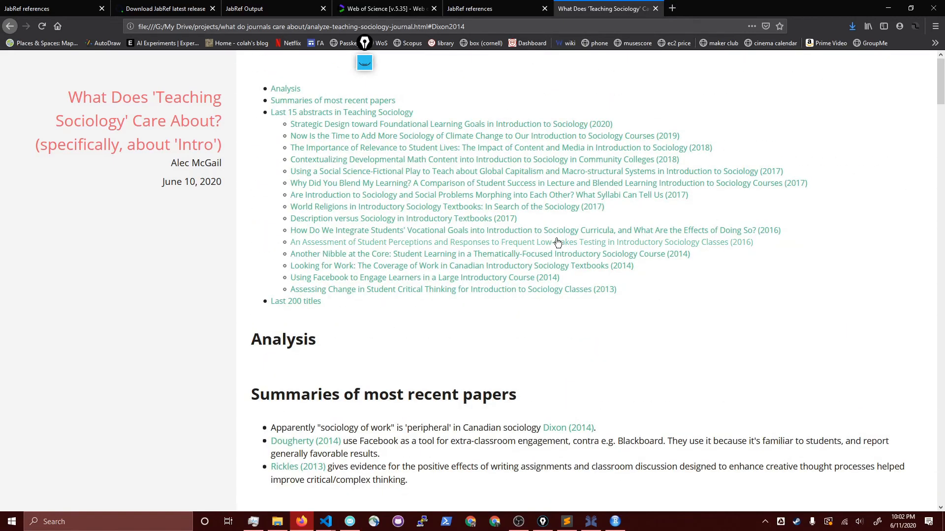
{"action": "key", "text": "ctrl+w"}
{"action": "key", "text": "ctrl+w"}
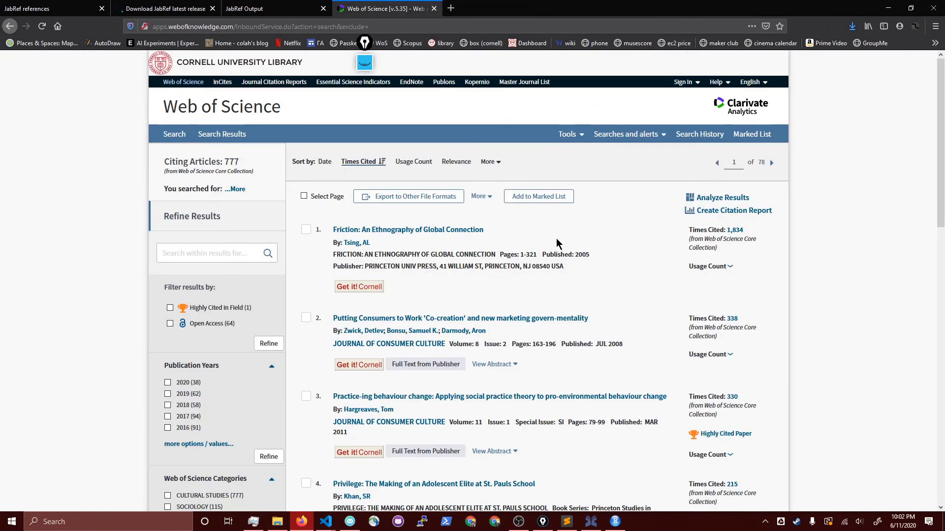
{"action": "key", "text": "ctrl+w"}
{"action": "key", "text": "ctrl+w"}
{"action": "key", "text": "ctrl+w"}
{"action": "key", "text": "ctrl+w"}
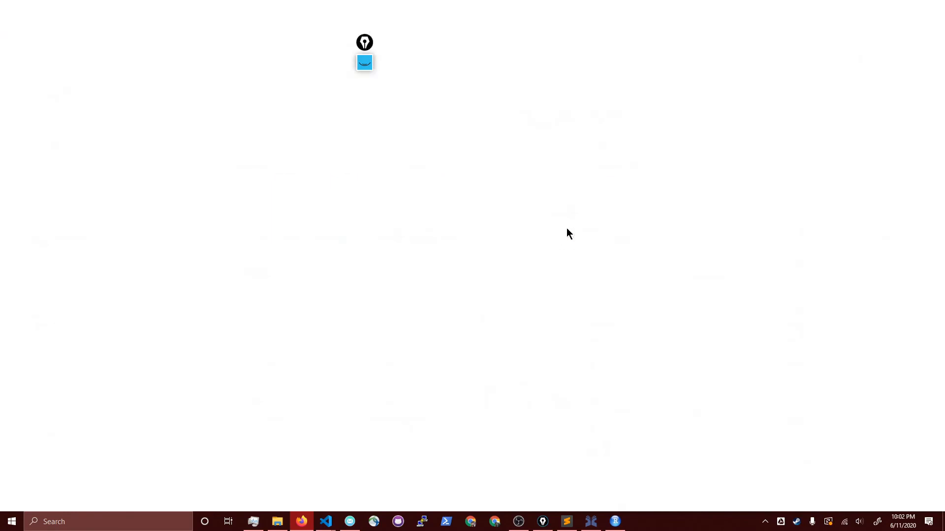